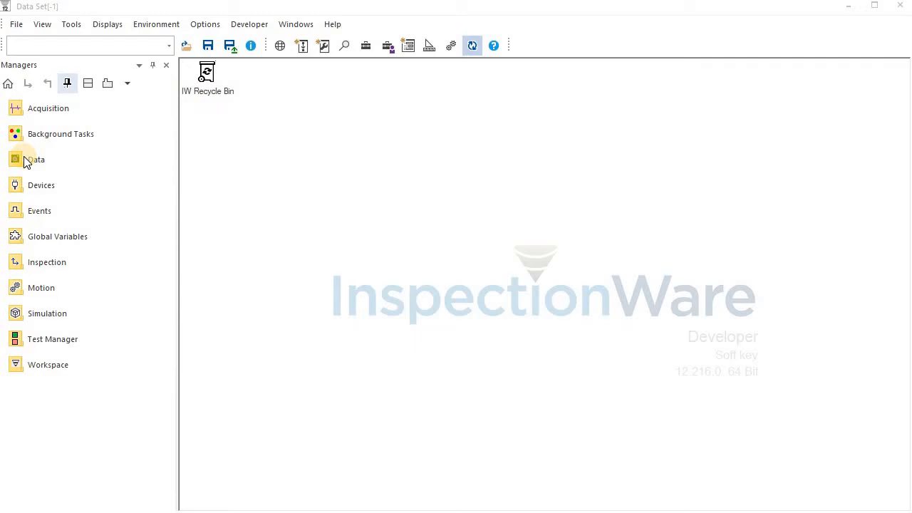
# - Open the Data manager and add a new Data Set to it
pyautogui.click(25, 161)
pyautogui.rightClick(25, 112)
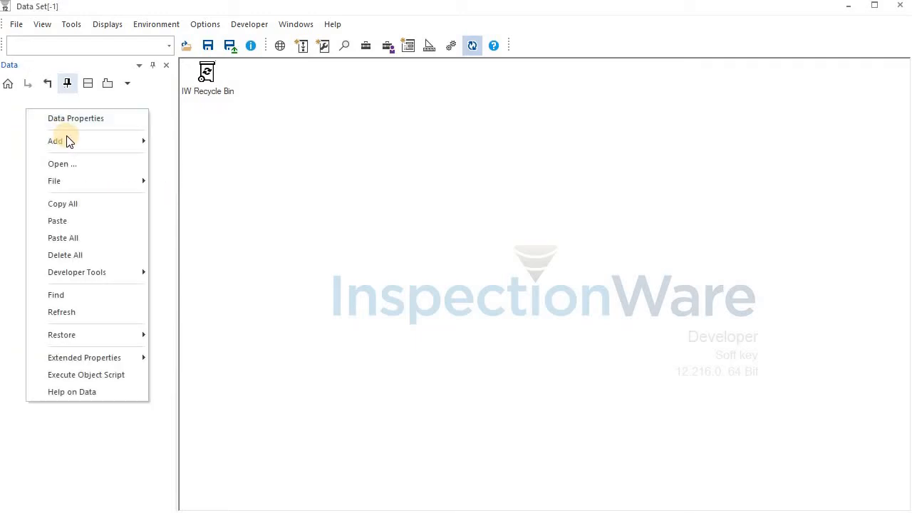
pyautogui.moveTo(65, 141)
pyautogui.click(219, 192)
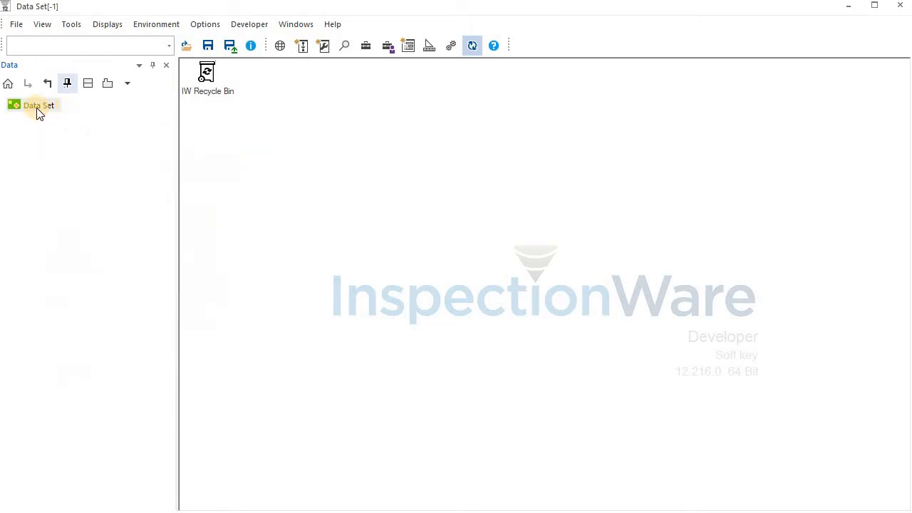
# - Add a Build Data Set object to the Data Set
pyautogui.rightClick(35, 103)
pyautogui.moveTo(118, 143)
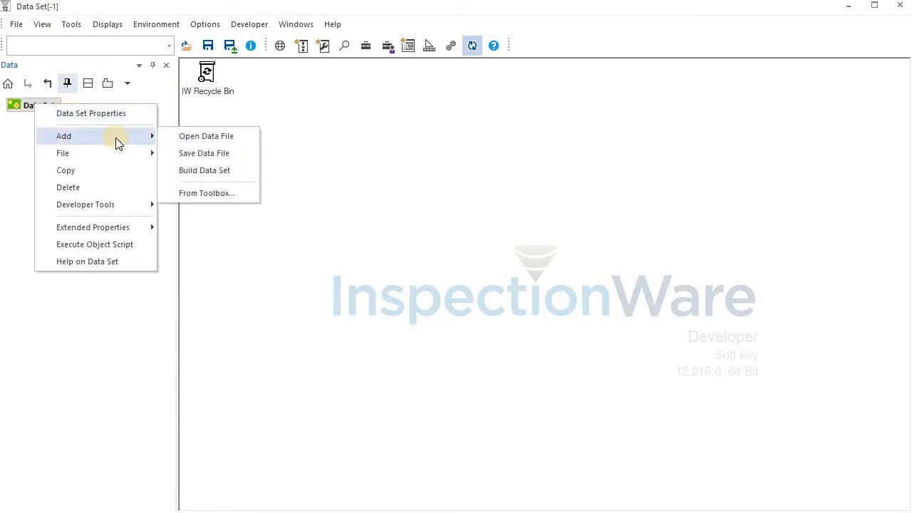
pyautogui.click(204, 171)
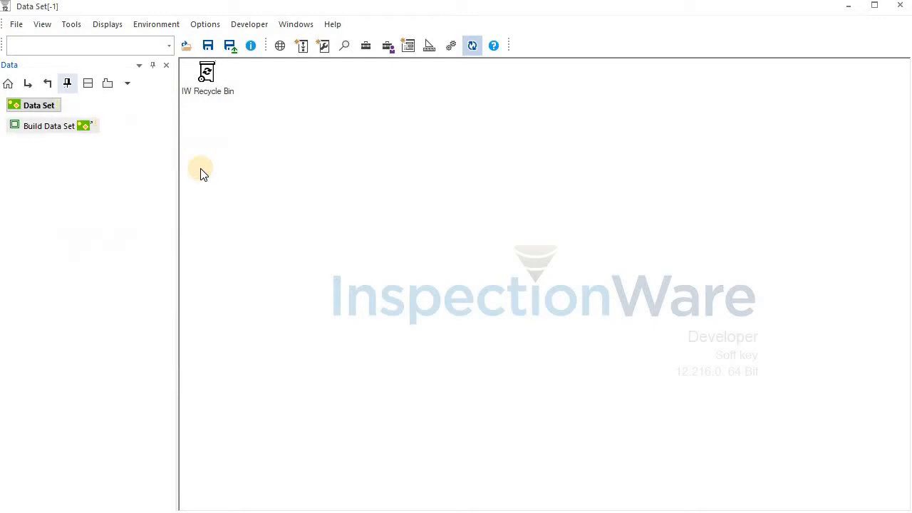
# - Split off a second managers view below the Data view, enlarge it, and configure its Source Display Mode
pyautogui.click(89, 84)
pyautogui.moveTo(128, 278); pyautogui.dragTo(136, 195)
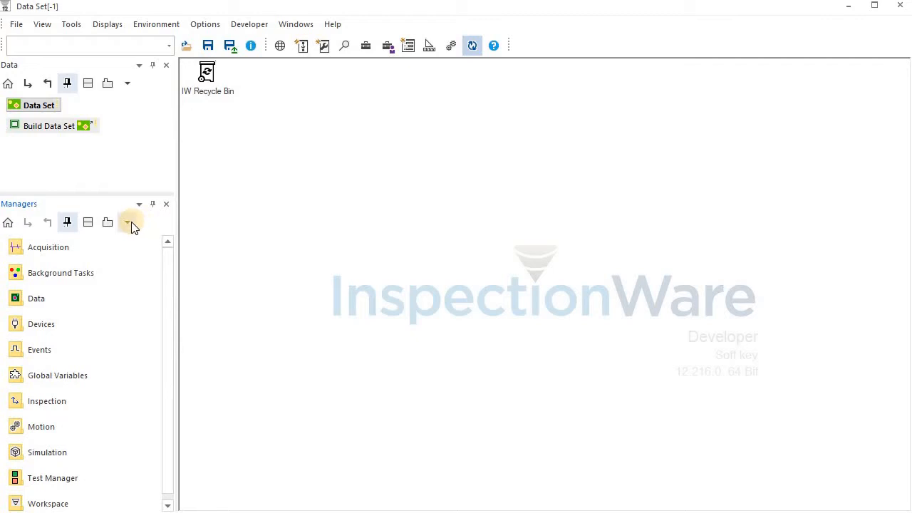
pyautogui.click(129, 225)
pyautogui.click(401, 373)
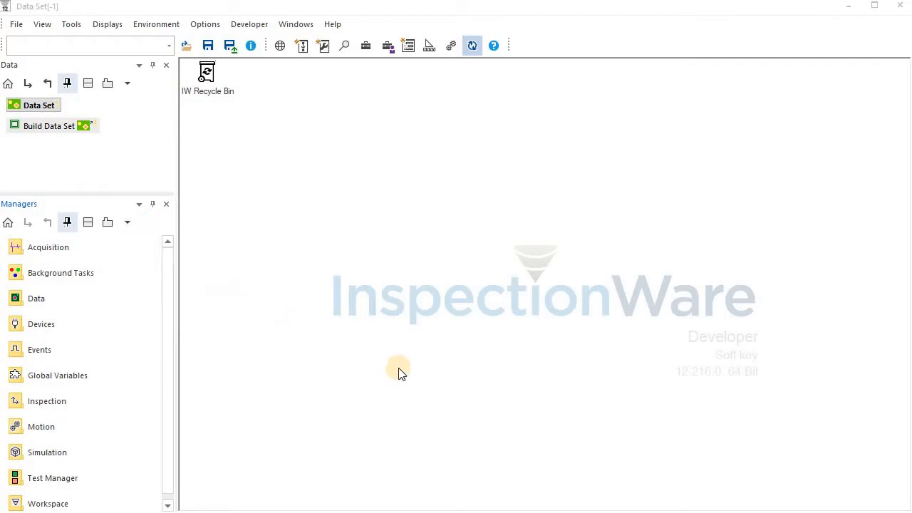
pyautogui.click(531, 419)
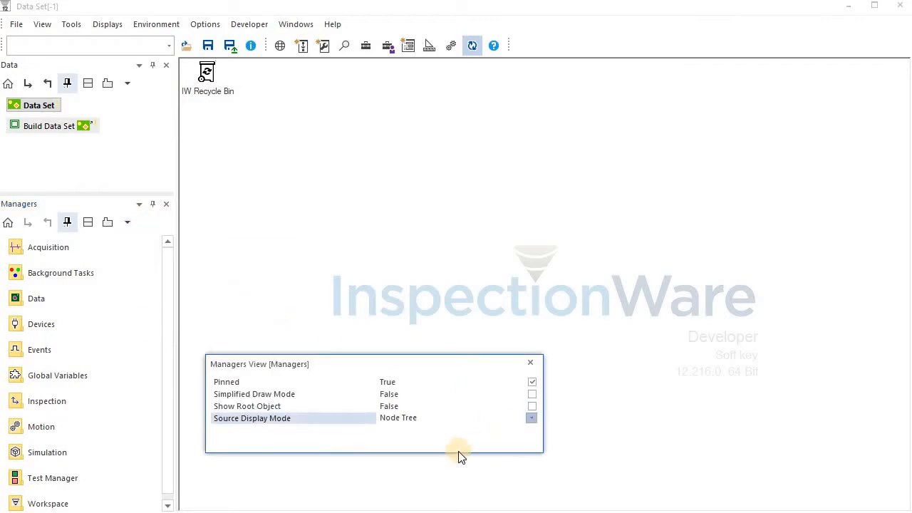
pyautogui.click(451, 481)
pyautogui.click(364, 314)
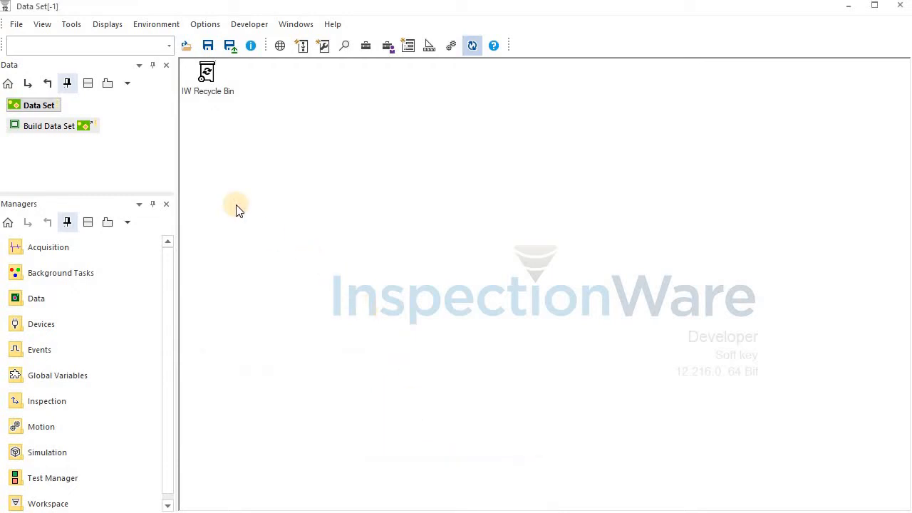
# - Create a Properties view and an Editor view, and dock them side by side next to the managers views
pyautogui.click(39, 24)
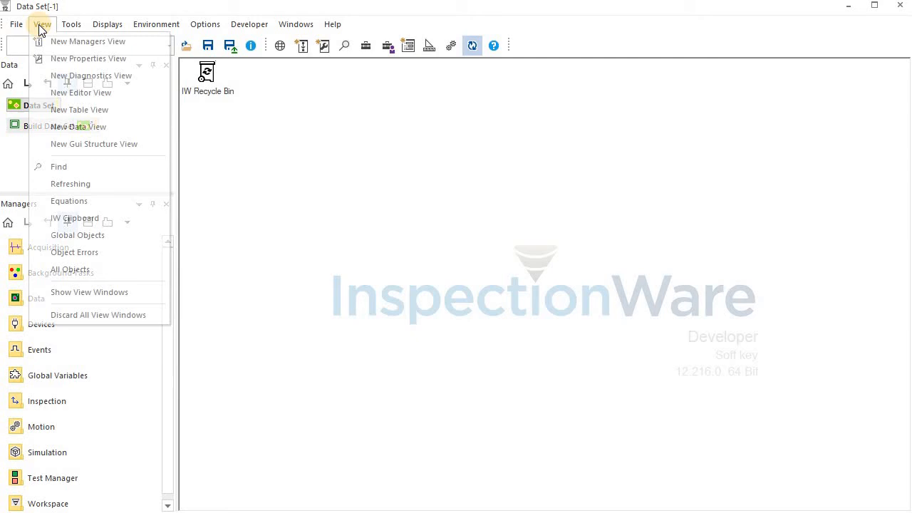
pyautogui.click(72, 58)
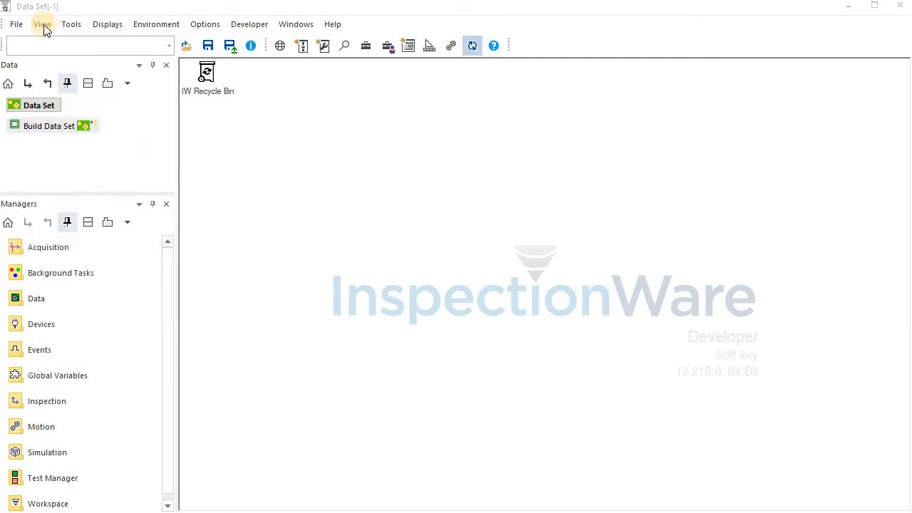
pyautogui.click(49, 27)
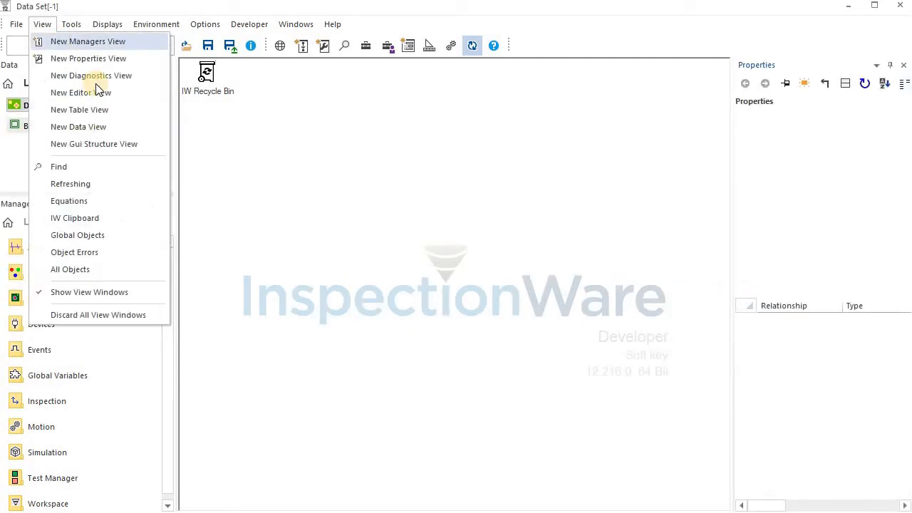
pyautogui.click(80, 93)
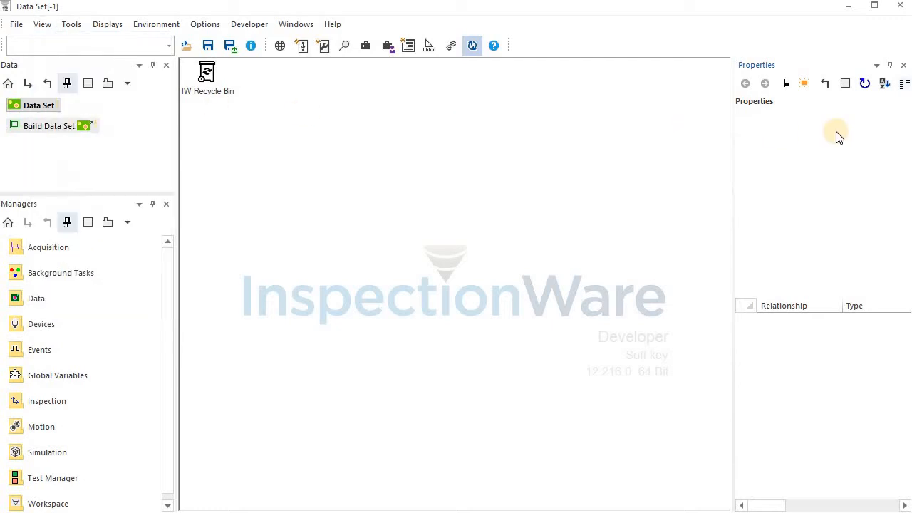
pyautogui.moveTo(823, 71); pyautogui.dragTo(428, 287)
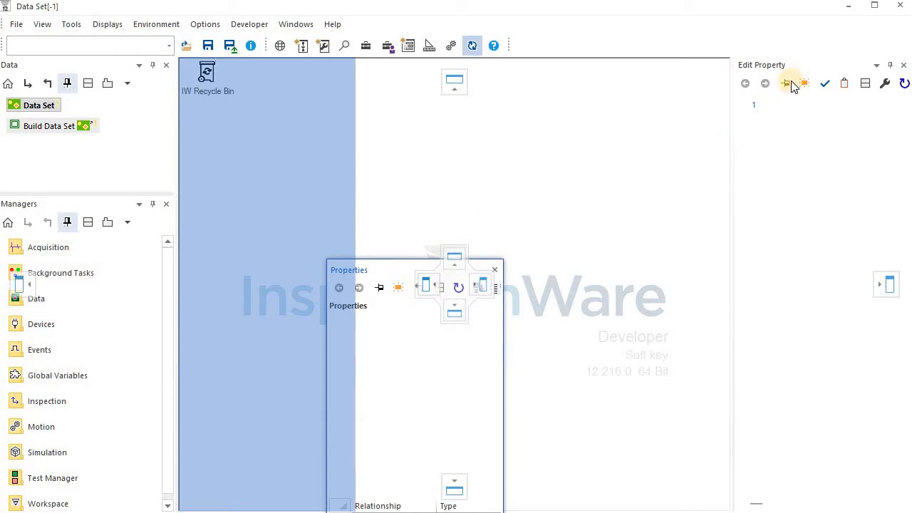
pyautogui.moveTo(783, 65); pyautogui.dragTo(611, 284)
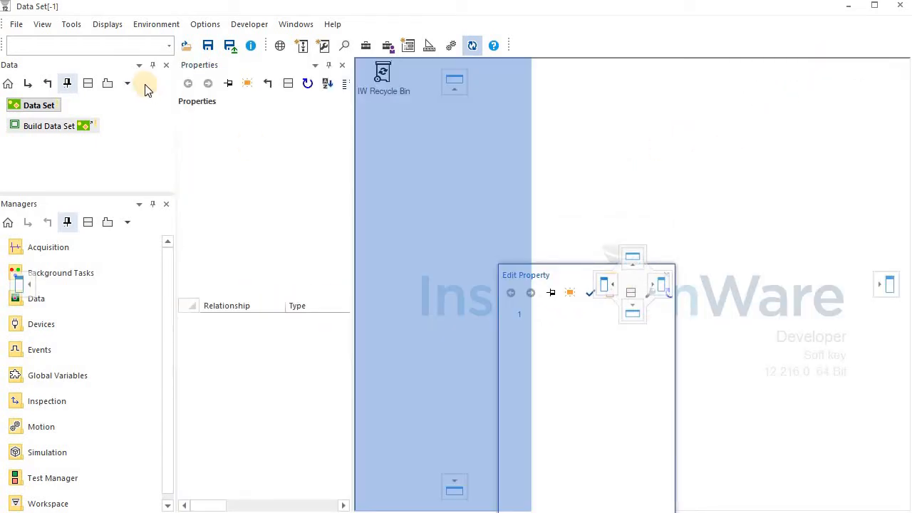
# - Create a Data View and enlarge it to about half the height of the workspace
pyautogui.click(43, 24)
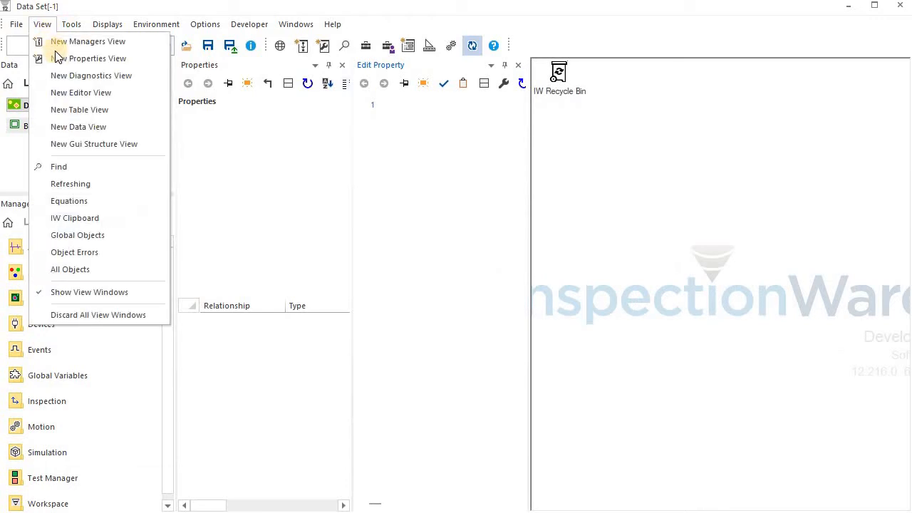
pyautogui.click(101, 130)
pyautogui.moveTo(728, 399); pyautogui.dragTo(735, 246)
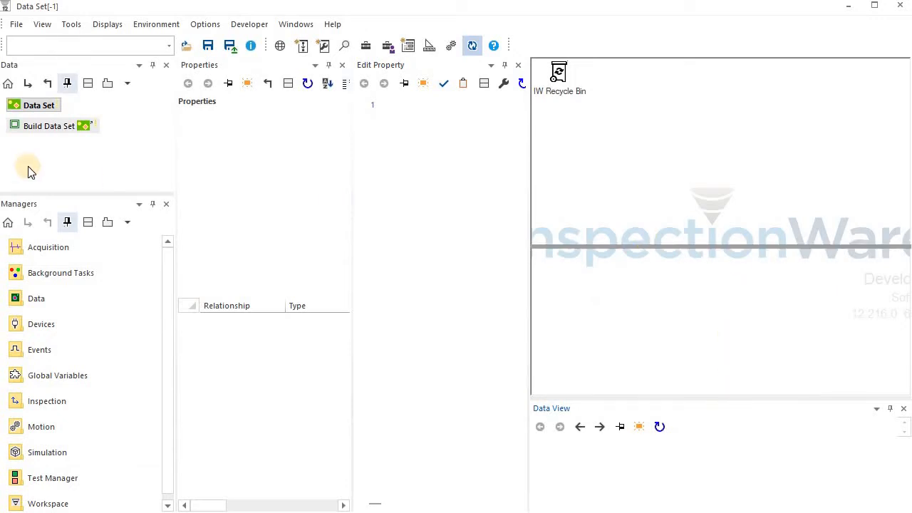
# - Configure the Build Data Set with the predefined A Scan
pyautogui.rightClick(52, 125)
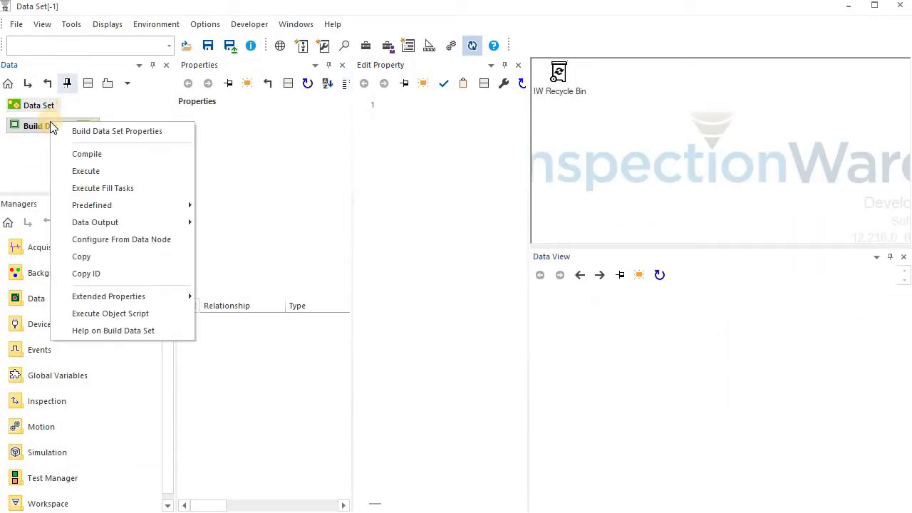
pyautogui.moveTo(148, 212)
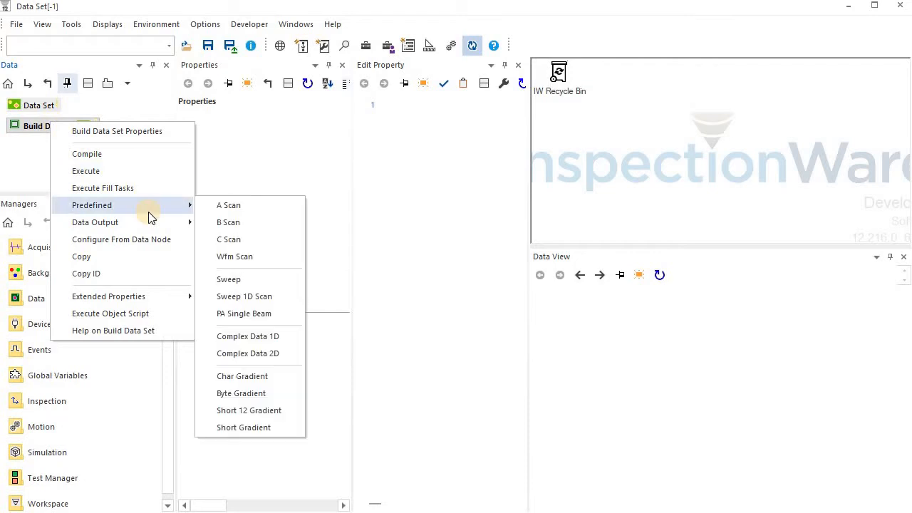
pyautogui.click(226, 206)
# - Execute the A Scan build, and show the Data Set in the Data View and the lower managers view
pyautogui.click(62, 131)
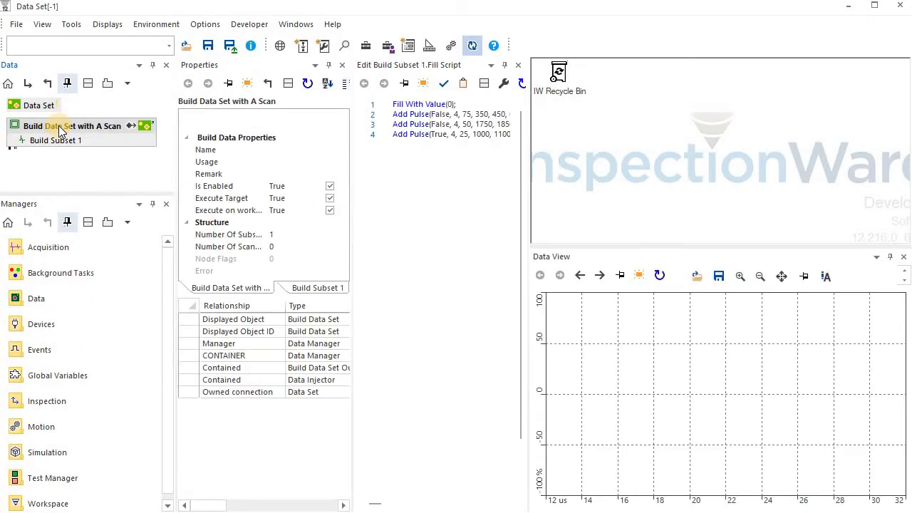
pyautogui.doubleClick(59, 131)
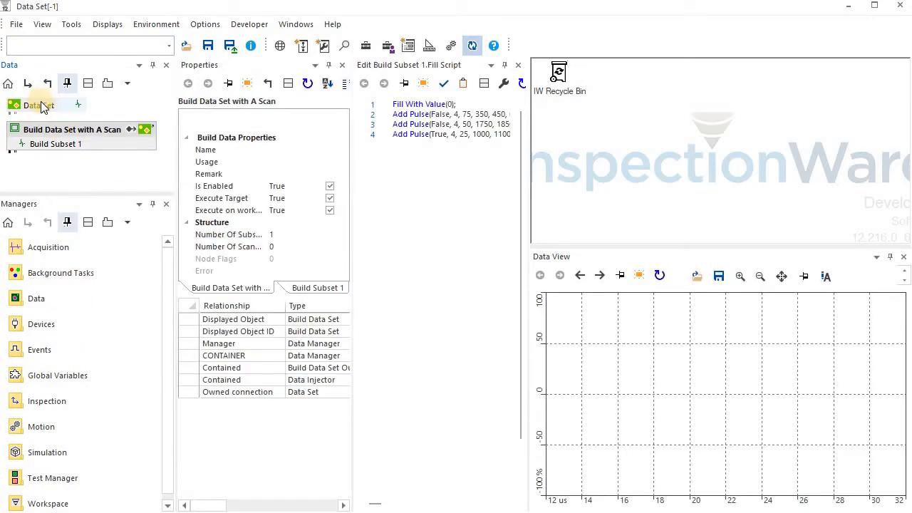
pyautogui.click(43, 106)
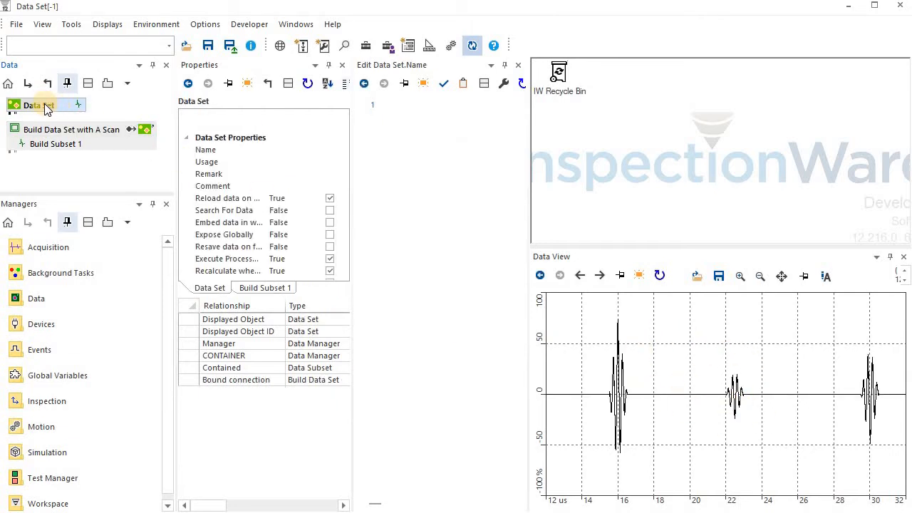
pyautogui.moveTo(44, 105); pyautogui.dragTo(156, 223)
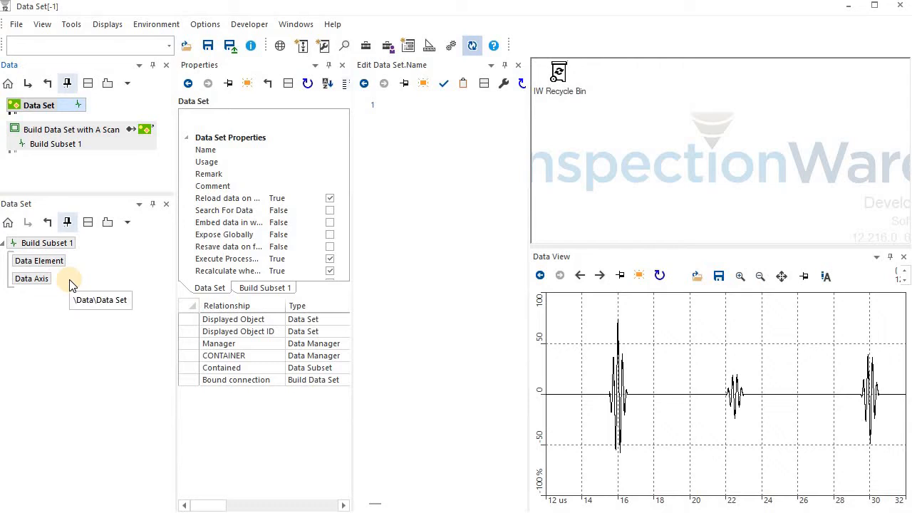
# - Examine the properties of the A scan's Build Subset 1, its Data Element and its Data Axis
pyautogui.click(49, 245)
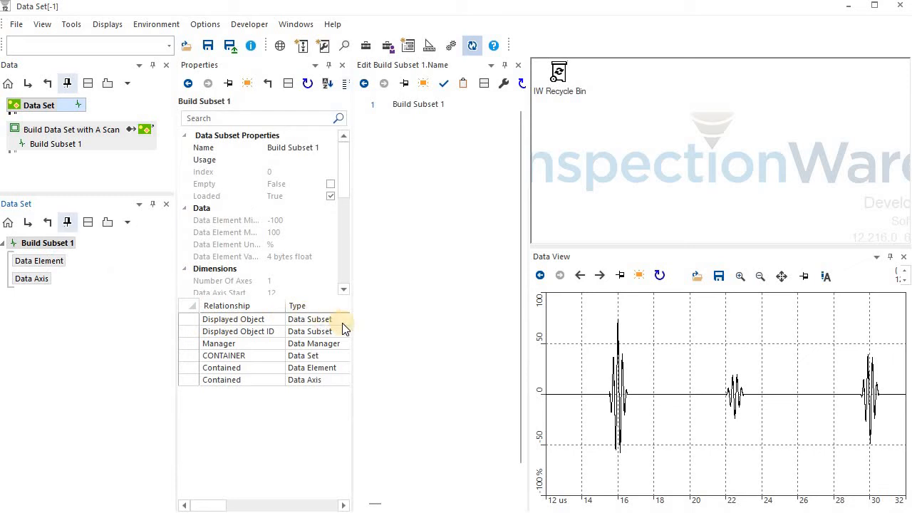
pyautogui.click(52, 265)
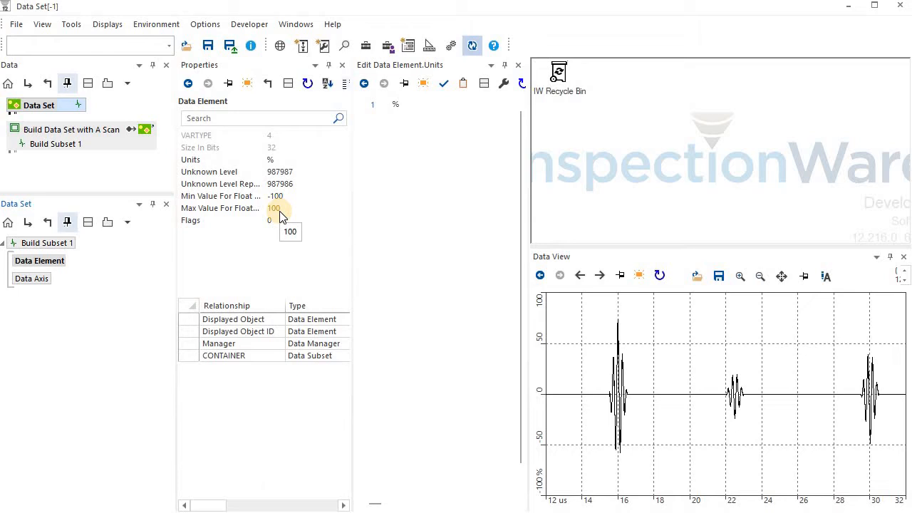
pyautogui.click(39, 280)
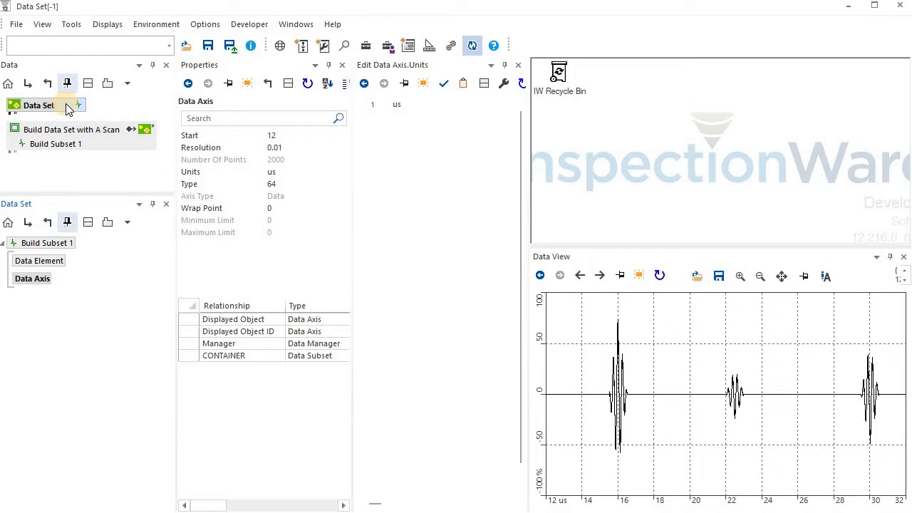
pyautogui.moveTo(68, 108)
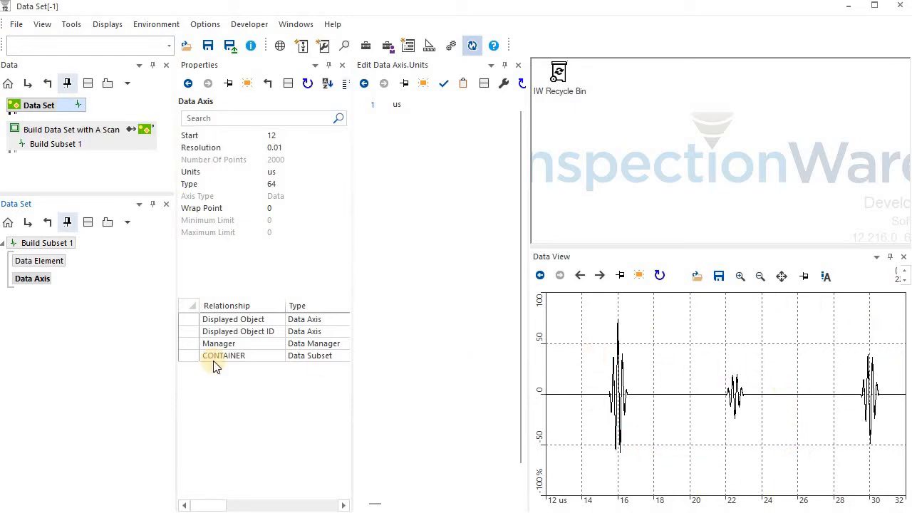
# - Reconfigure the Build Data Set with the predefined B Scan
pyautogui.rightClick(58, 134)
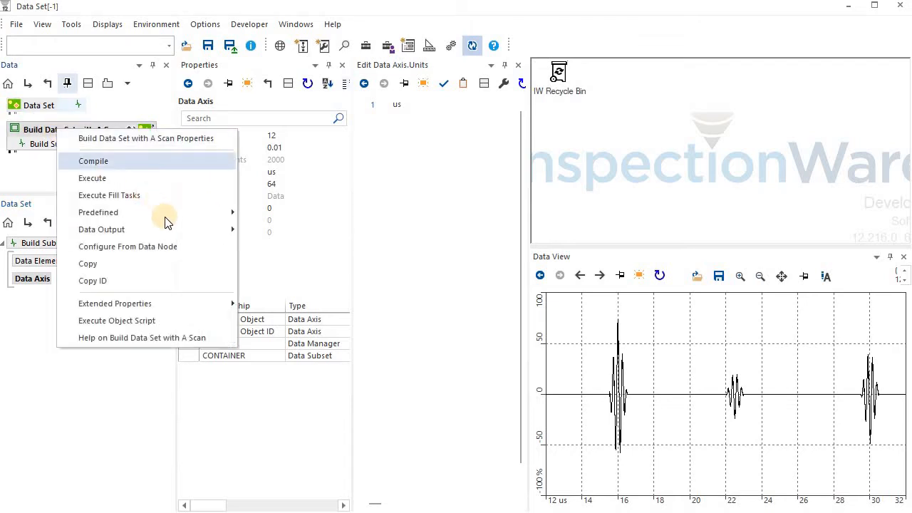
pyautogui.moveTo(190, 214)
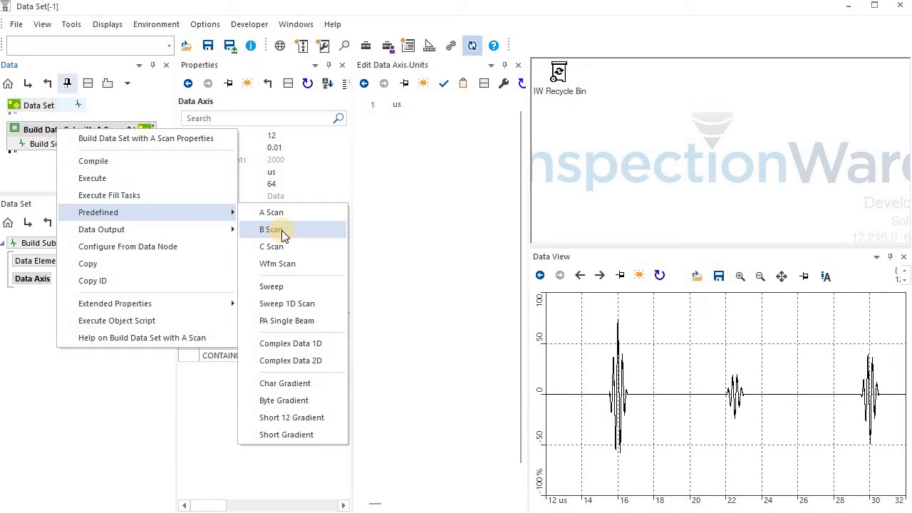
pyautogui.click(282, 230)
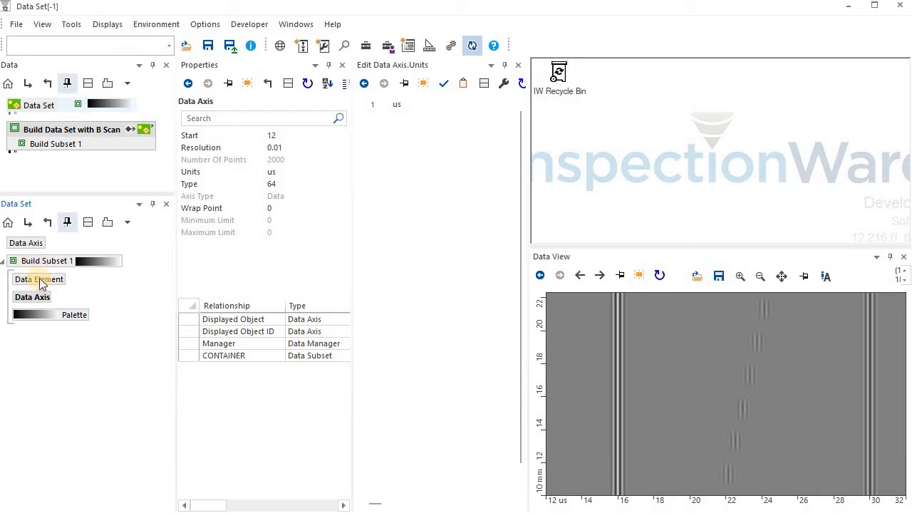
# - Examine the properties of the B scan's Data Element and its scan Data Axis, and select the Data Set for viewing
pyautogui.click(44, 282)
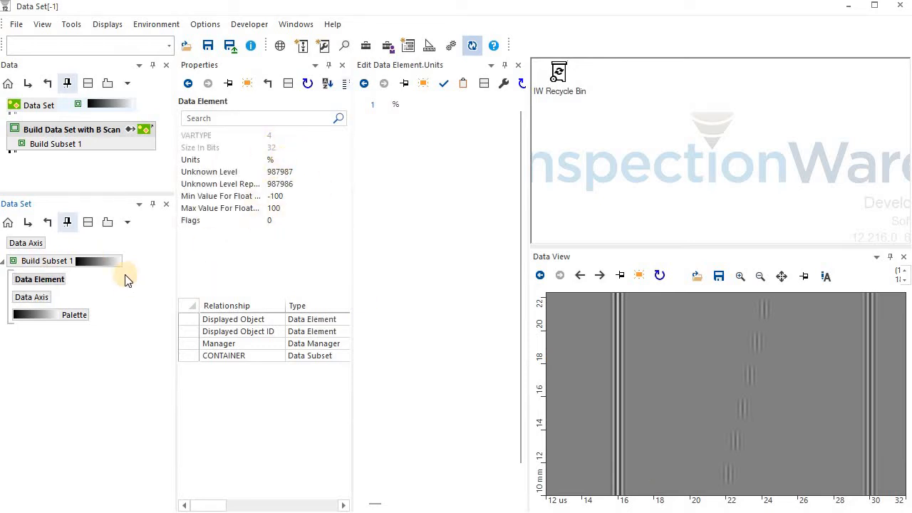
pyautogui.click(36, 243)
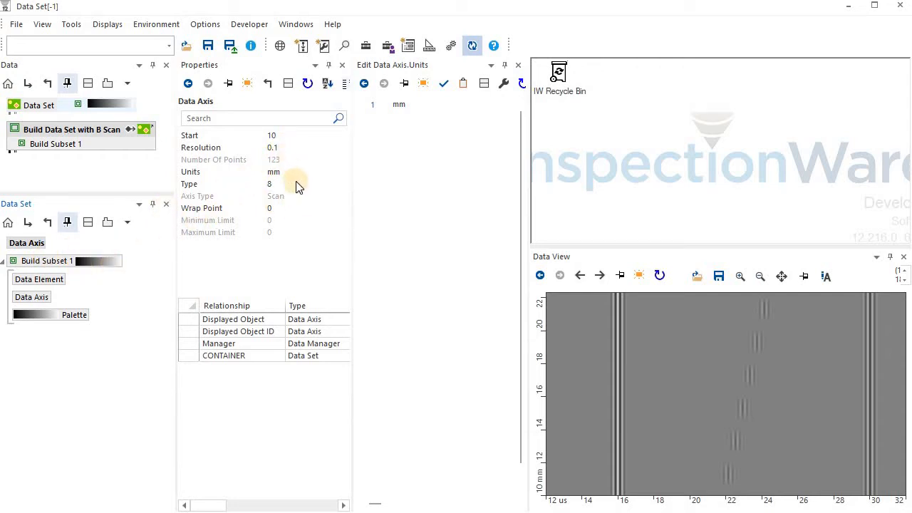
pyautogui.click(256, 174)
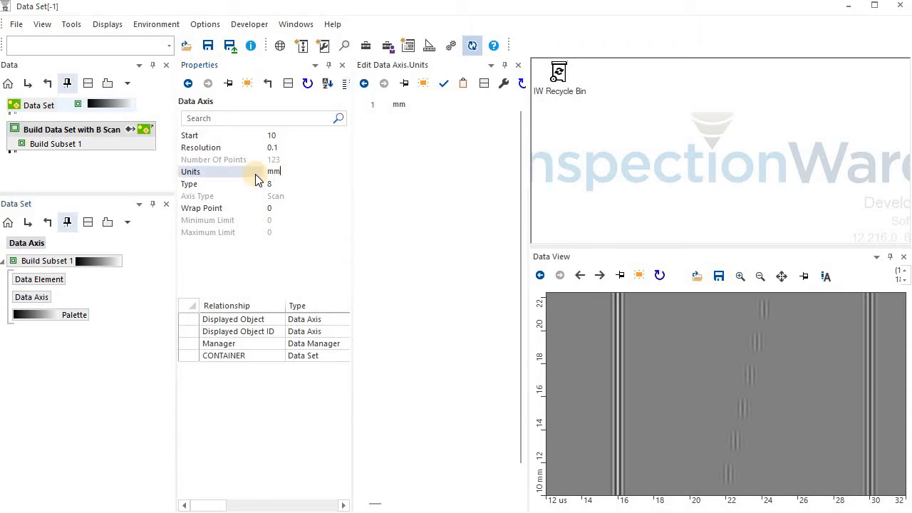
pyautogui.click(300, 135)
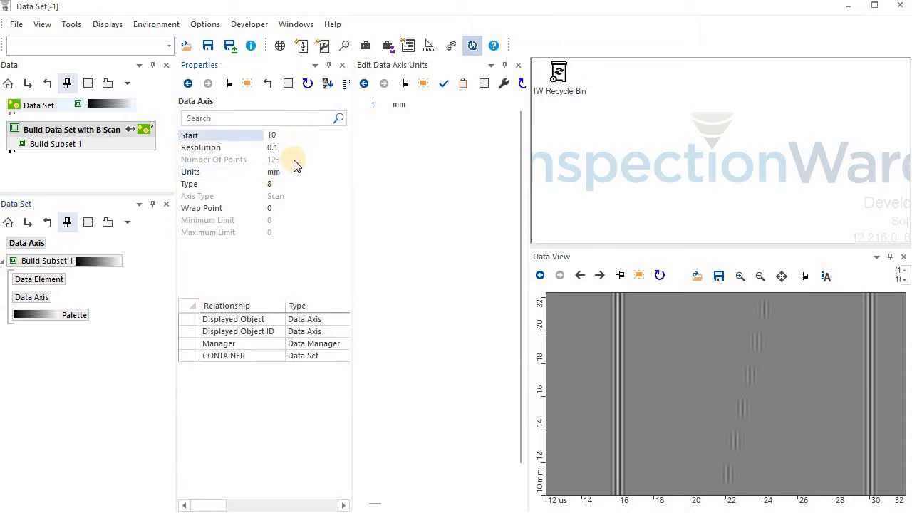
pyautogui.click(287, 160)
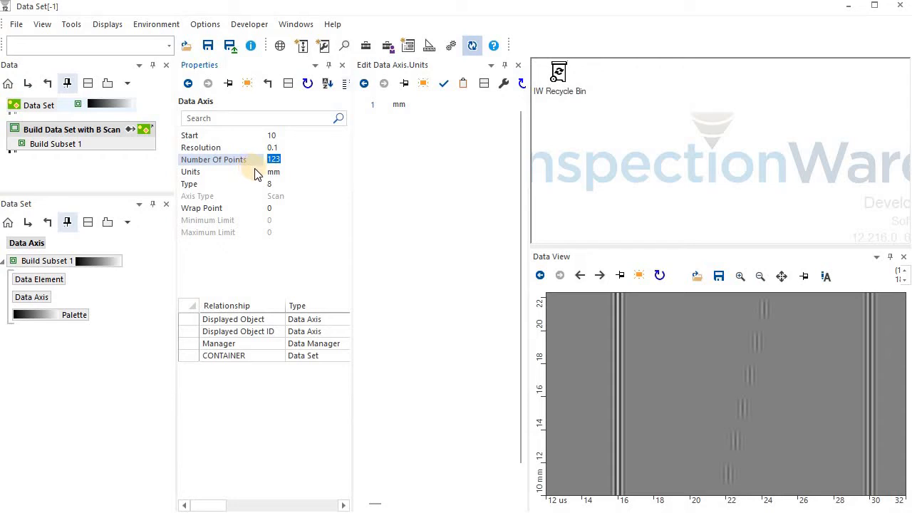
pyautogui.click(72, 109)
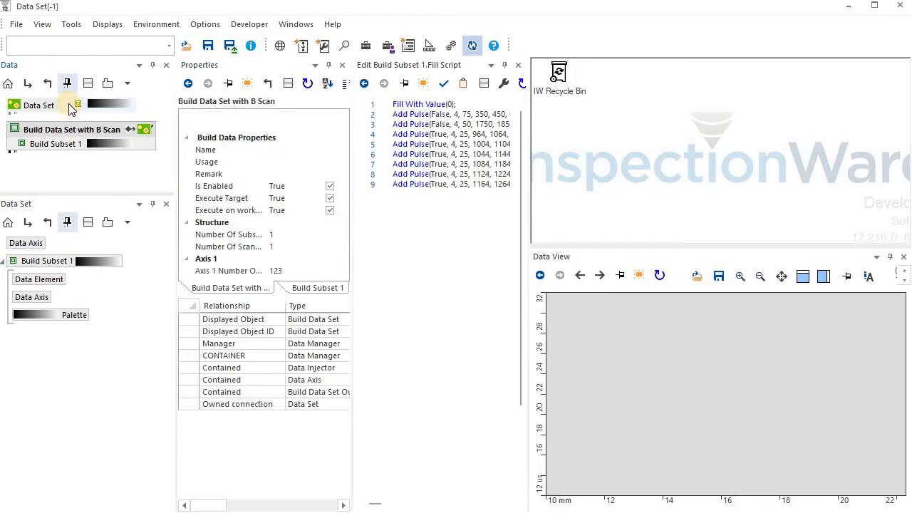
# - Examine the B scan's scan Data Axis, and scope the lower manager out to the full Data structure and back into the Data Set
pyautogui.moveTo(71, 109)
pyautogui.click(37, 244)
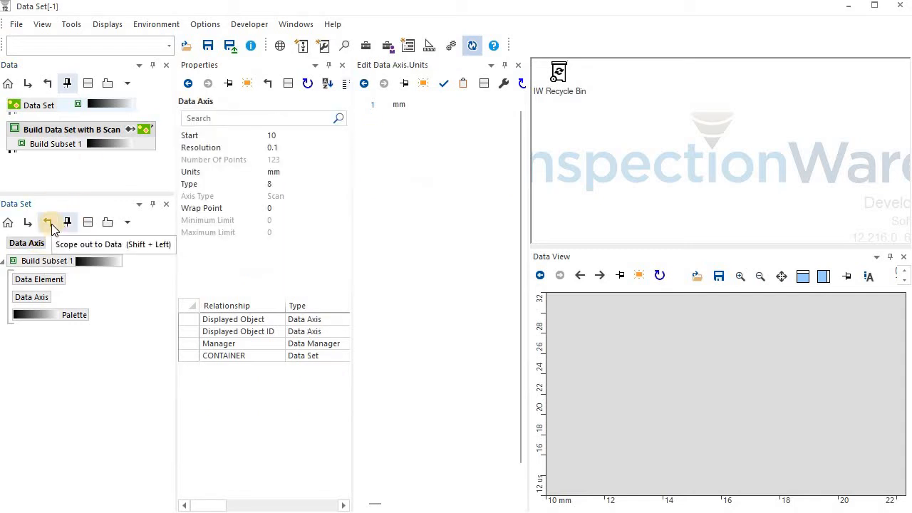
pyautogui.click(48, 223)
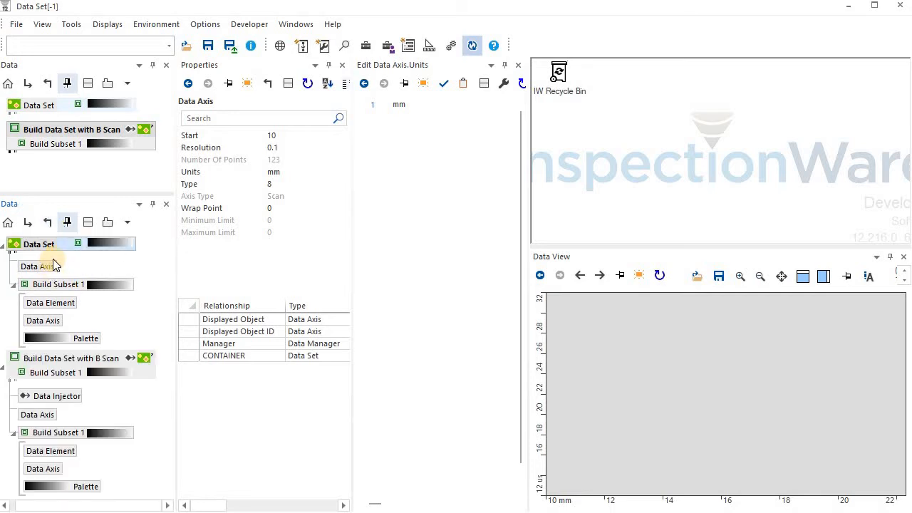
pyautogui.moveTo(68, 248)
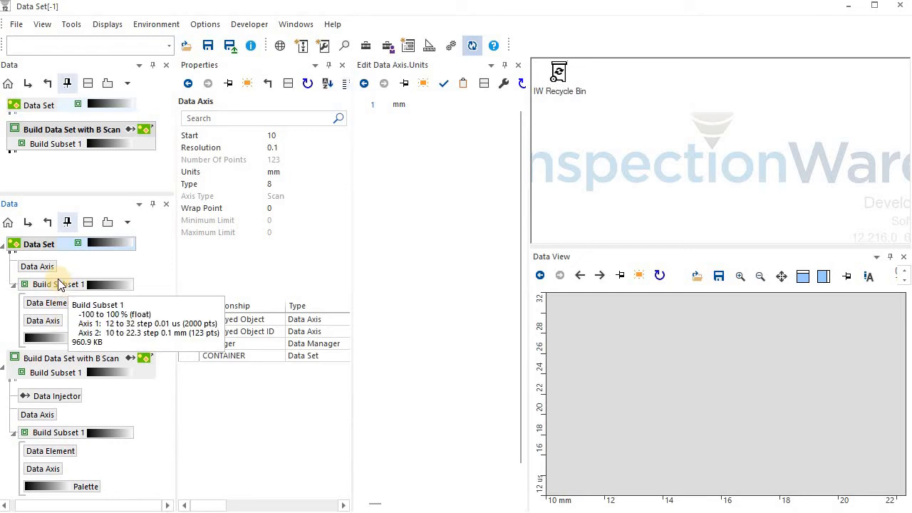
pyautogui.click(28, 223)
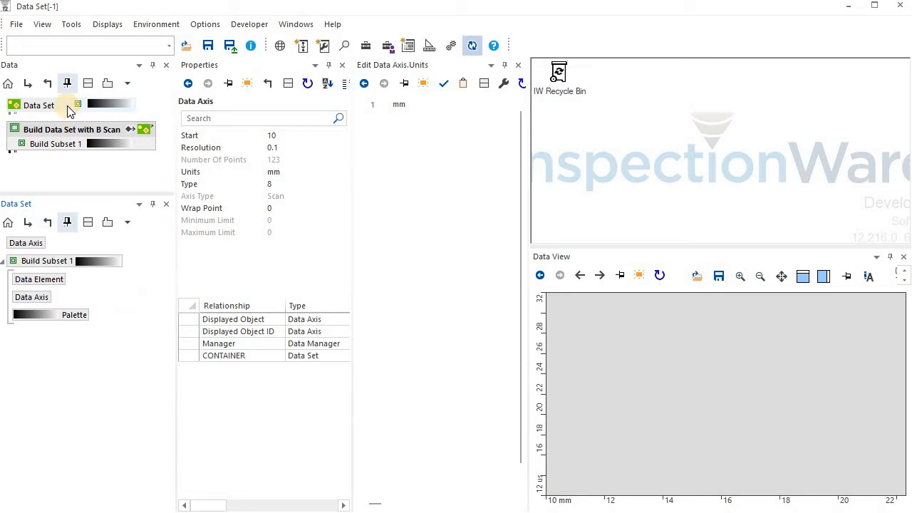
# - Reconfigure the Build Data Set with the predefined C Scan
pyautogui.moveTo(69, 110)
pyautogui.rightClick(90, 141)
pyautogui.moveTo(256, 212)
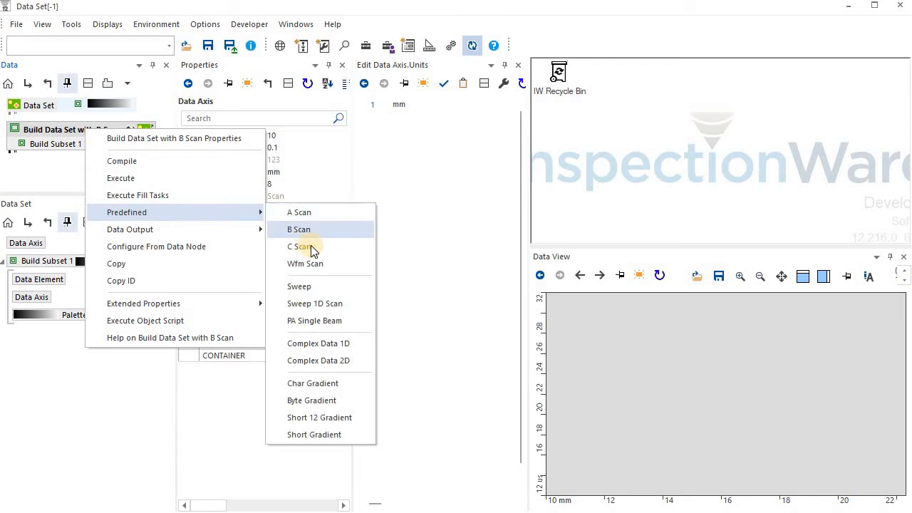
pyautogui.click(311, 245)
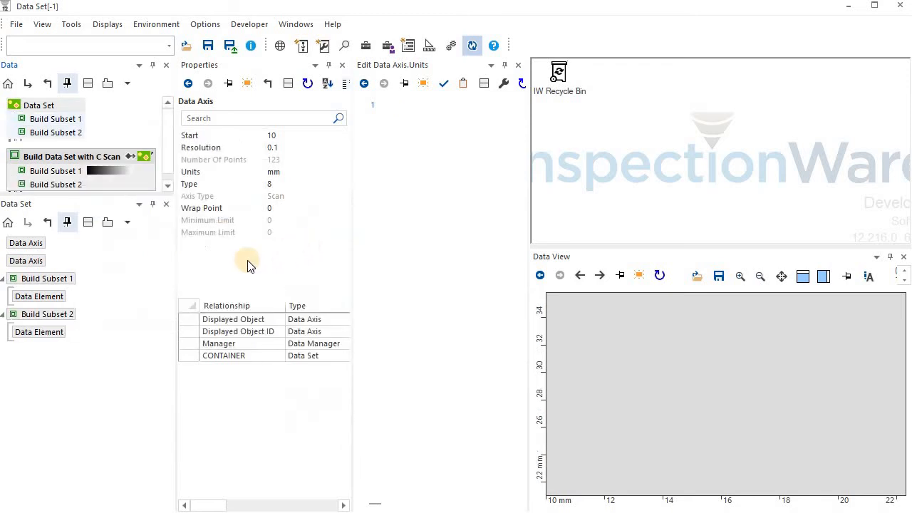
# - Examine the properties of the C scan's Build Subset 1 and Build Subset 2 and of their Data Elements
pyautogui.click(62, 278)
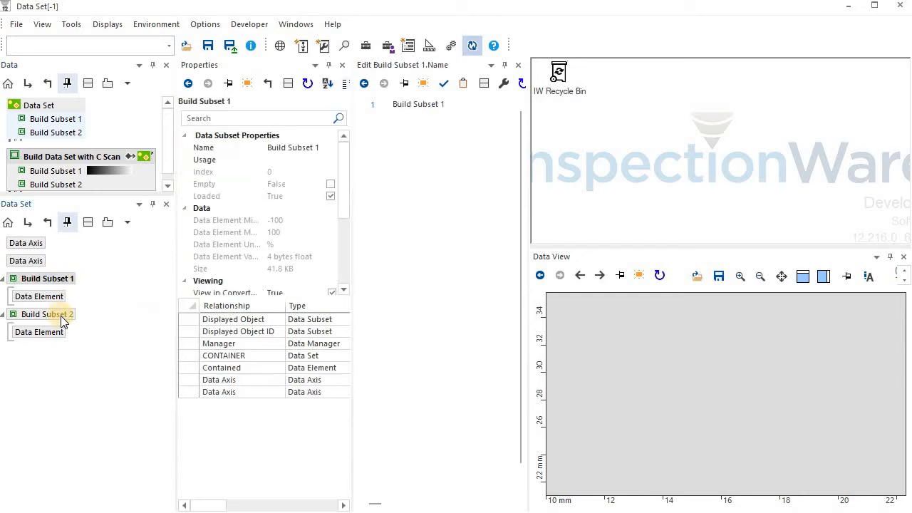
pyautogui.click(61, 316)
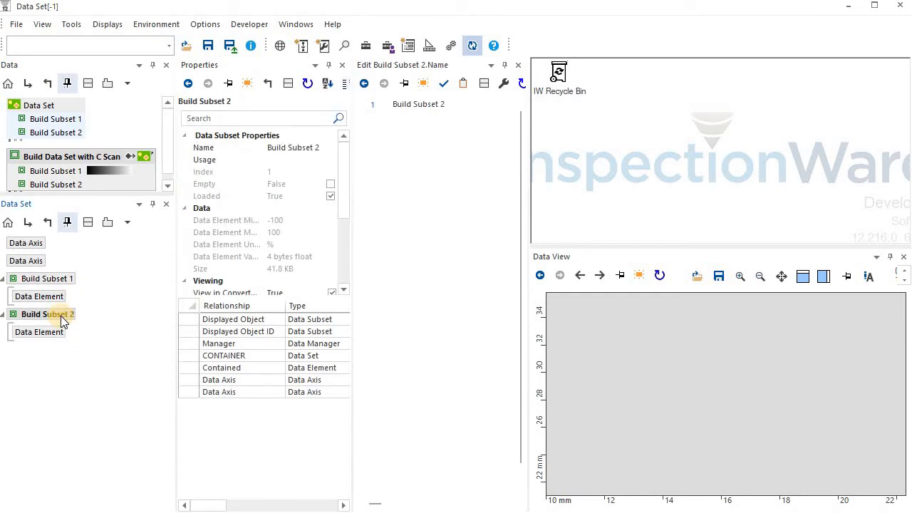
pyautogui.click(53, 332)
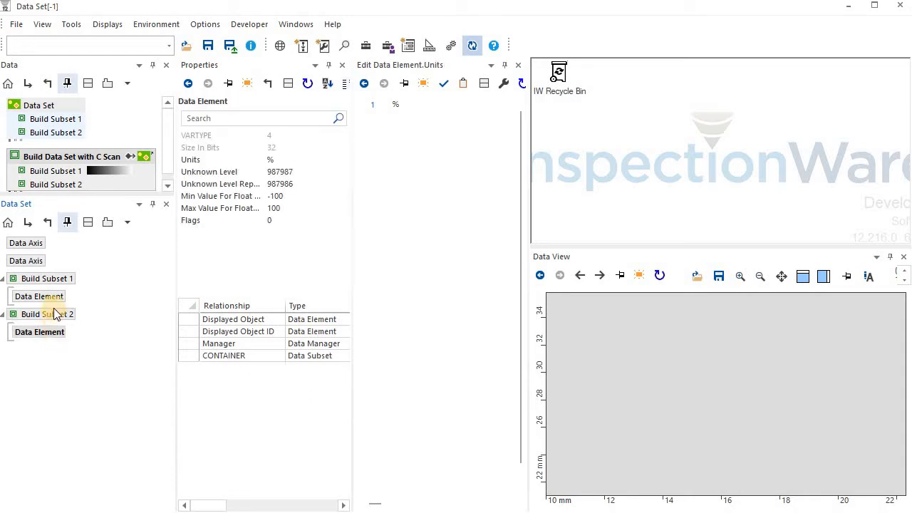
pyautogui.click(54, 295)
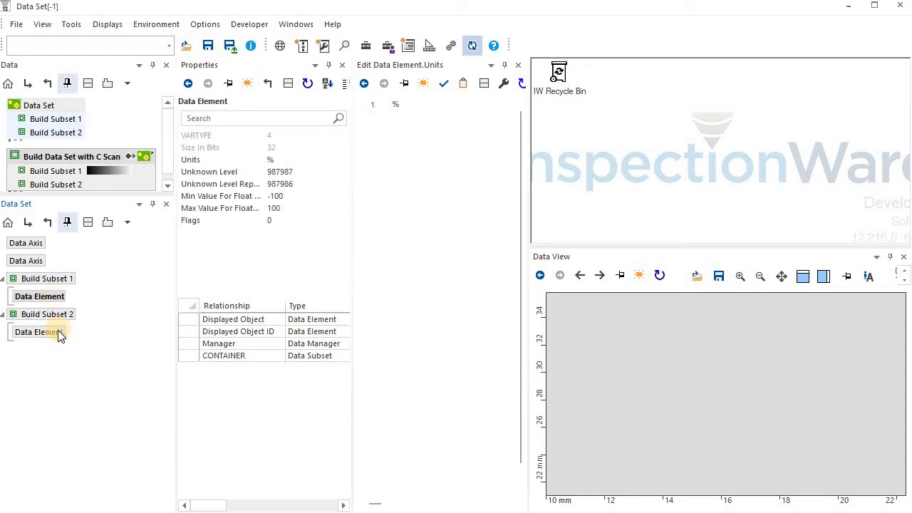
pyautogui.click(58, 332)
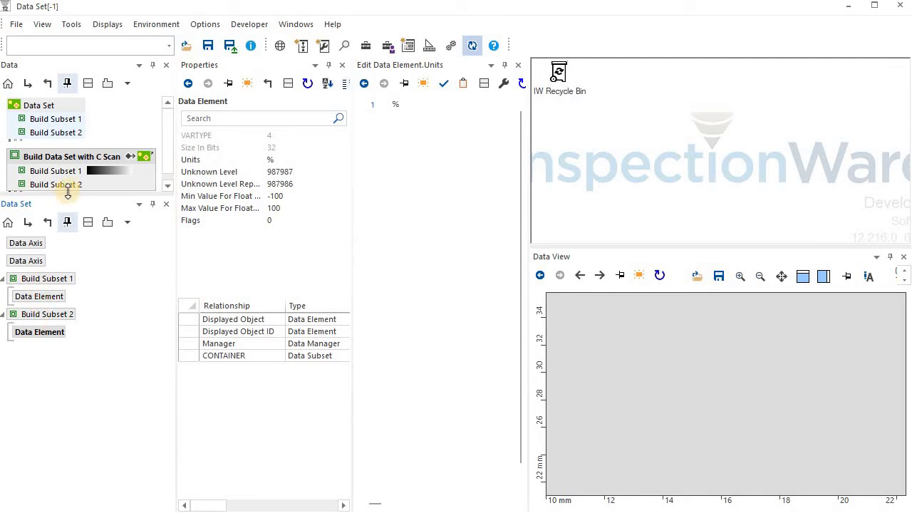
# - Examine the properties of the C scan's two shared Data Axes, scan and index
pyautogui.click(41, 245)
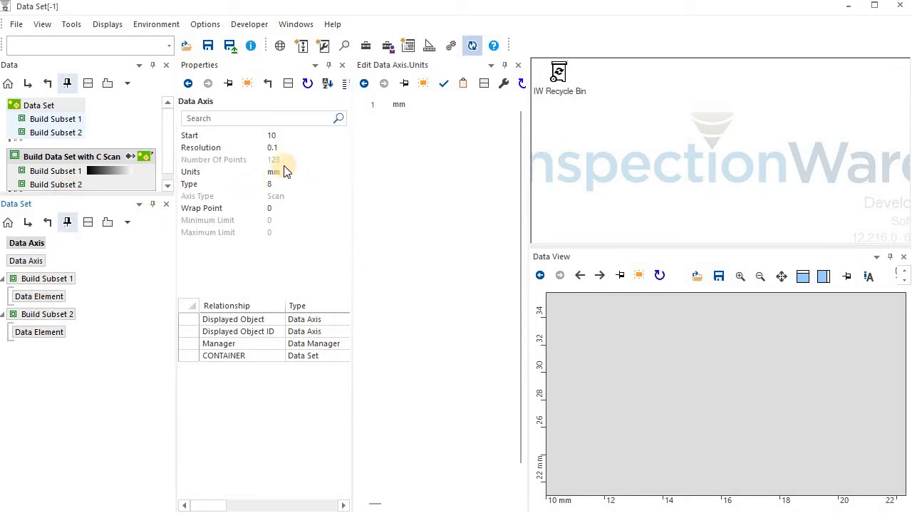
pyautogui.click(28, 261)
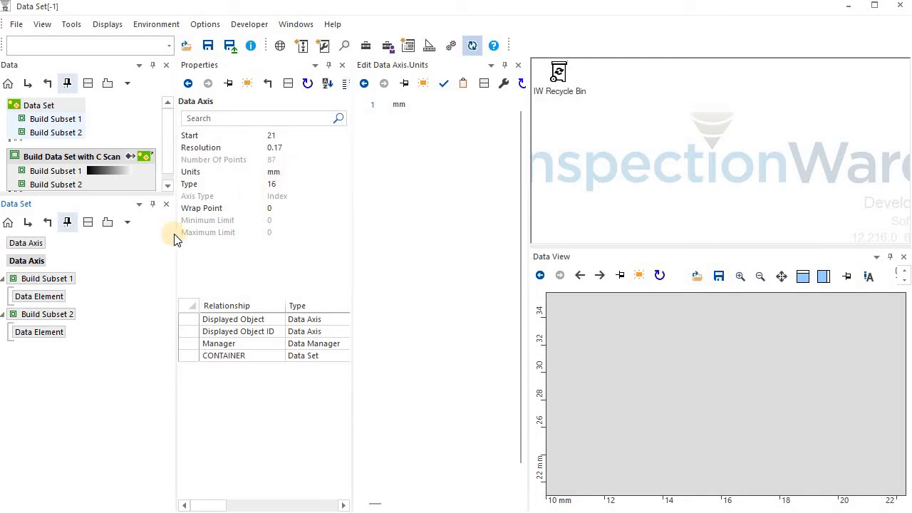
pyautogui.moveTo(63, 126)
pyautogui.moveTo(60, 287)
# - Reconfigure the Build Data Set with the predefined Wfm Scan
pyautogui.rightClick(96, 161)
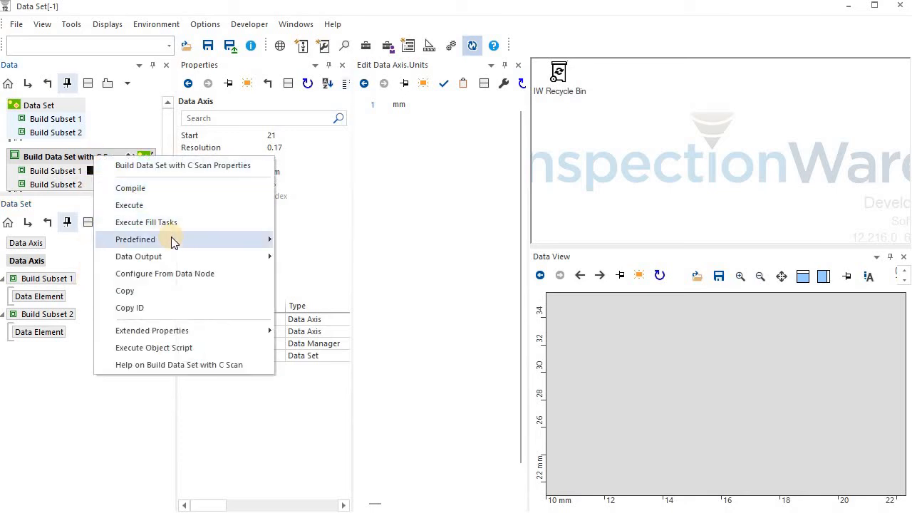
pyautogui.moveTo(173, 240)
pyautogui.click(319, 290)
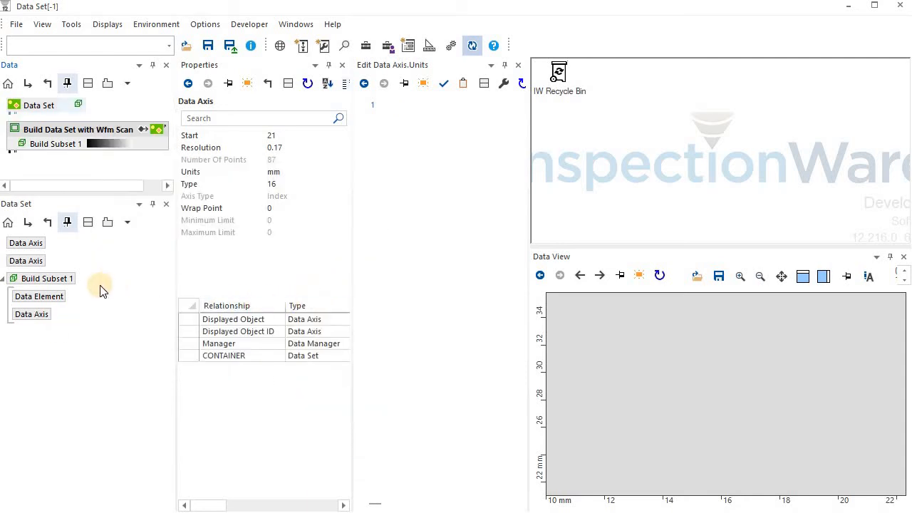
# - Examine the Wfm scan's scan and index Data Axes and the Data Axis inside Build Subset 1
pyautogui.click(38, 259)
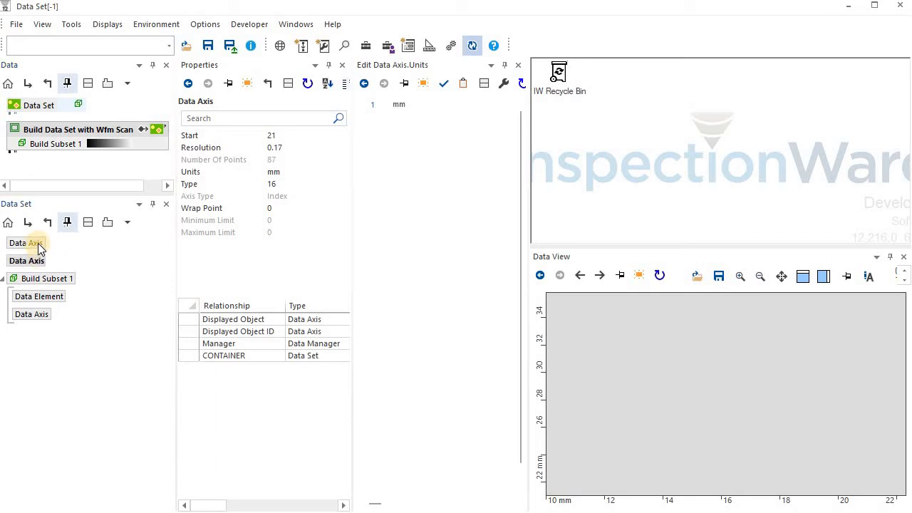
pyautogui.click(39, 244)
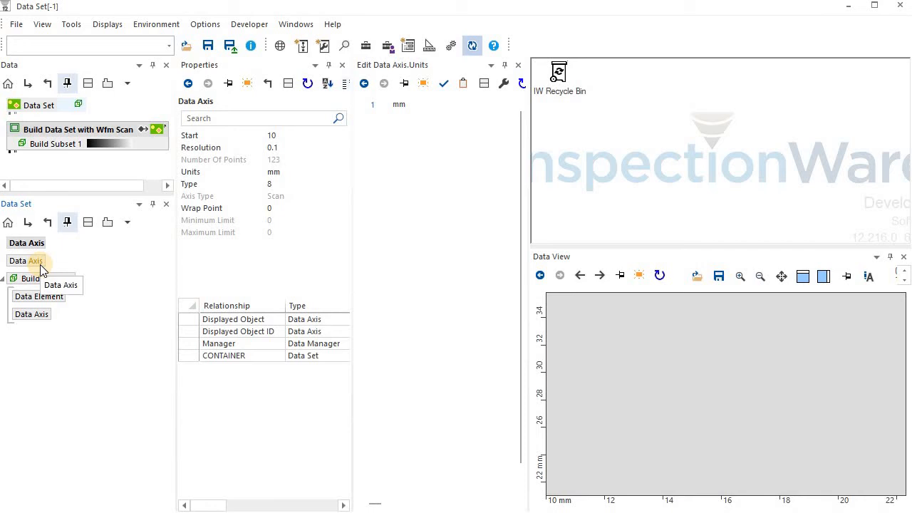
pyautogui.click(40, 264)
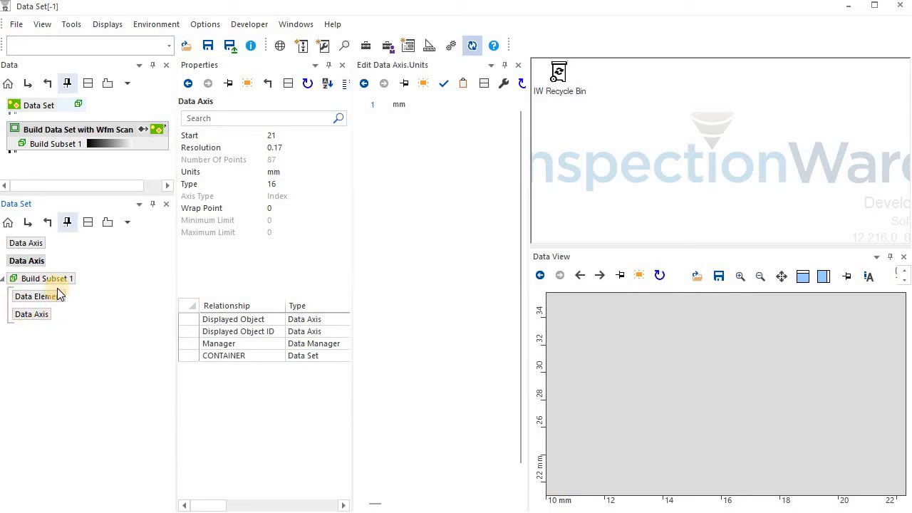
pyautogui.click(44, 312)
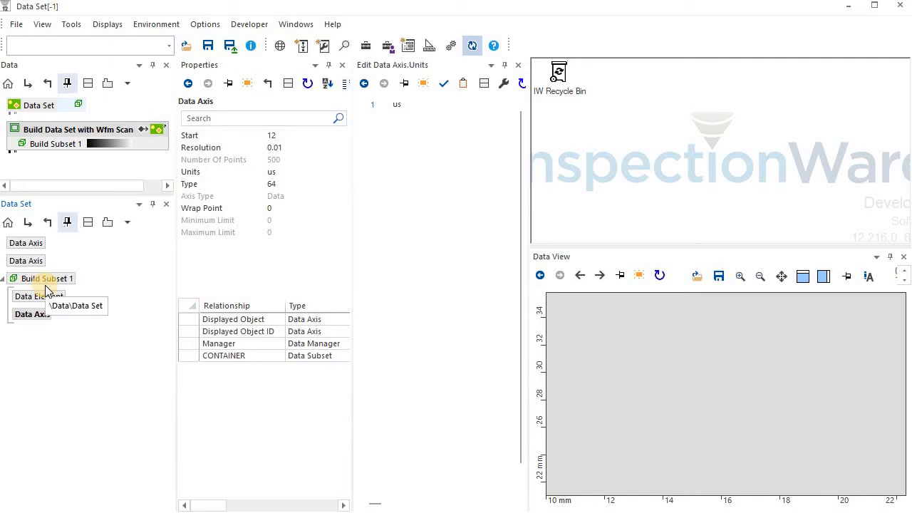
# - Show the Wfm scan Data Set in a widened Data View, and step its index position up to 23.55 mm
pyautogui.click(36, 105)
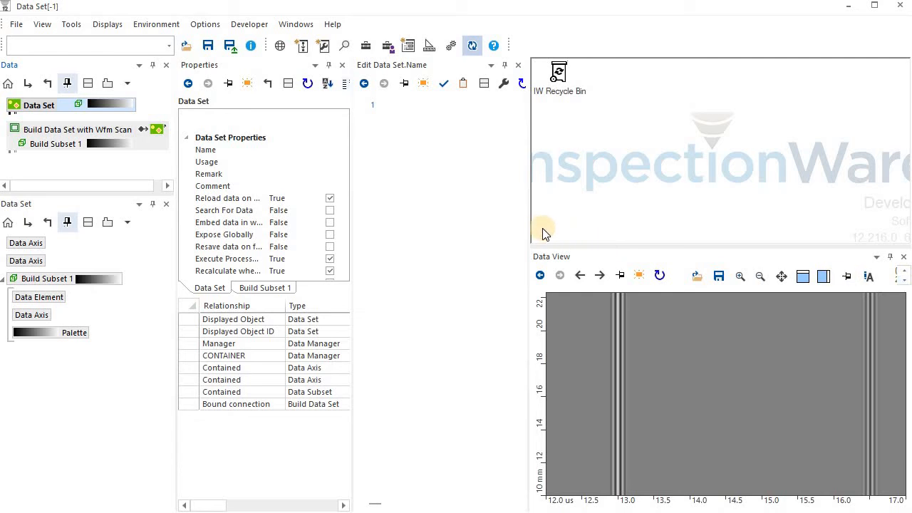
pyautogui.moveTo(514, 226); pyautogui.dragTo(426, 240)
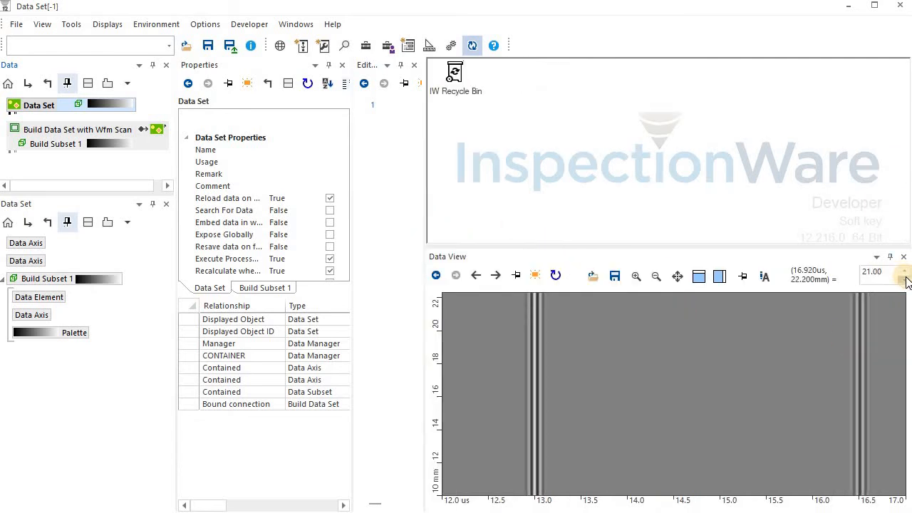
pyautogui.click(903, 272)
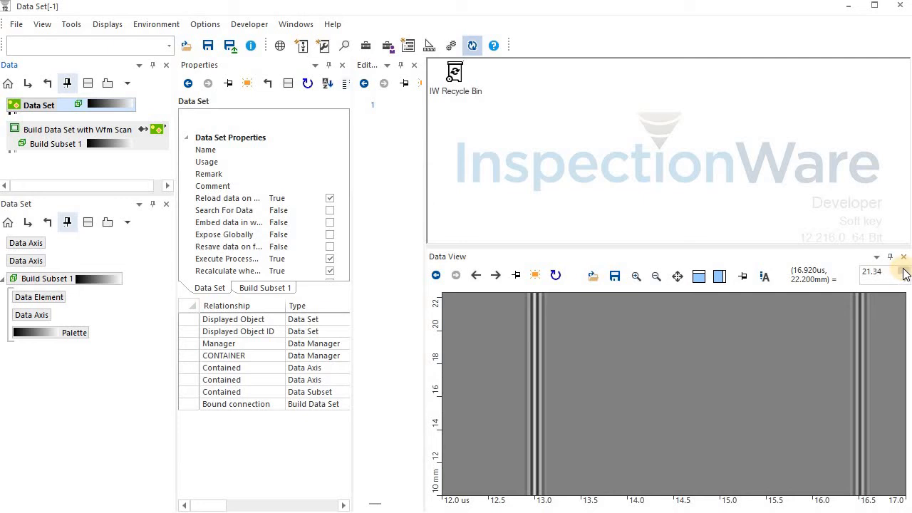
pyautogui.click(904, 272)
pyautogui.click(904, 272)
pyautogui.click(904, 272)
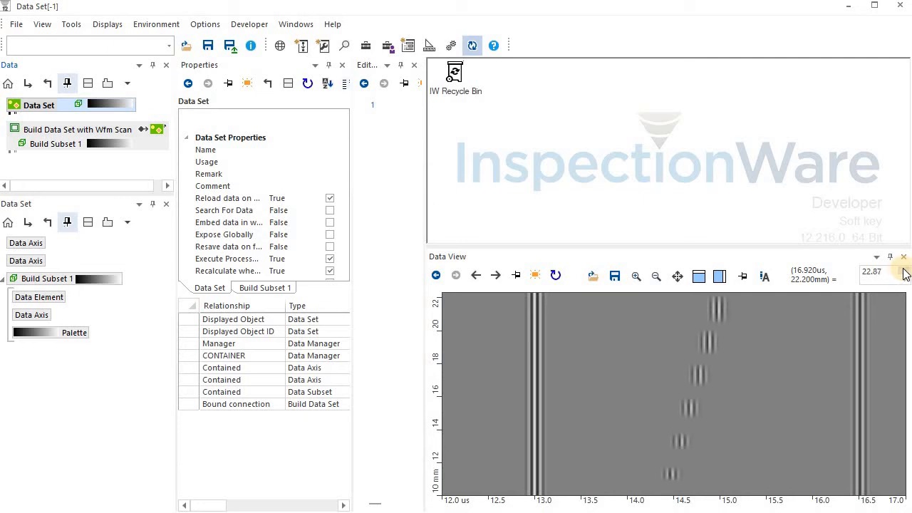
pyautogui.click(904, 272)
pyautogui.click(904, 272)
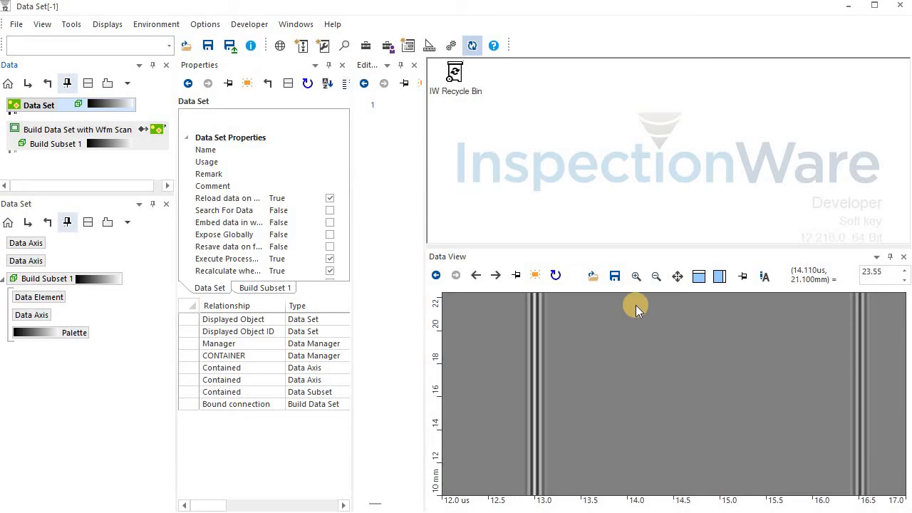
# - Step the Data View's index position back down to 22.36 mm
pyautogui.click(903, 275)
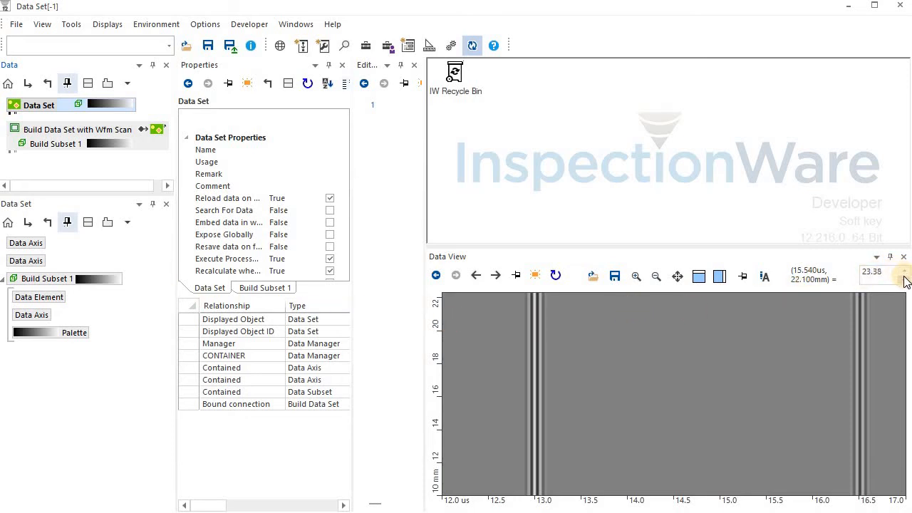
pyautogui.click(904, 274)
pyautogui.click(903, 274)
pyautogui.click(902, 279)
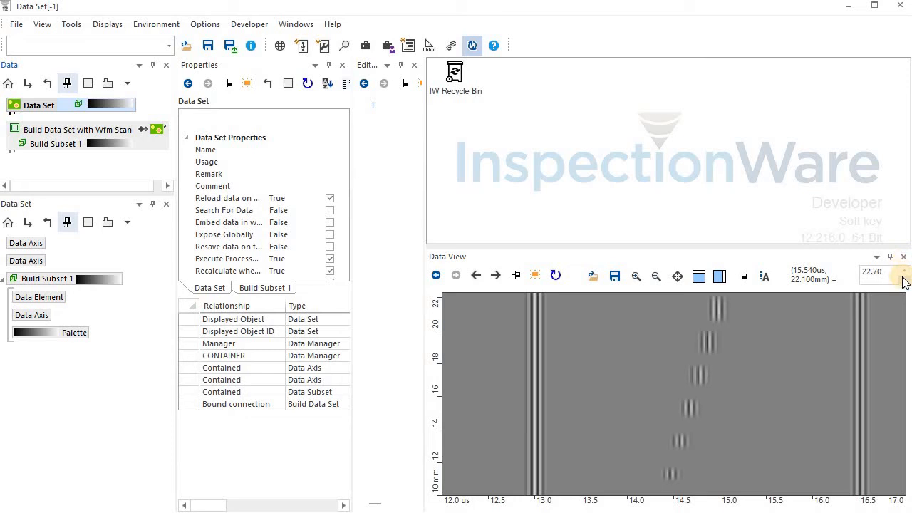
pyautogui.click(902, 279)
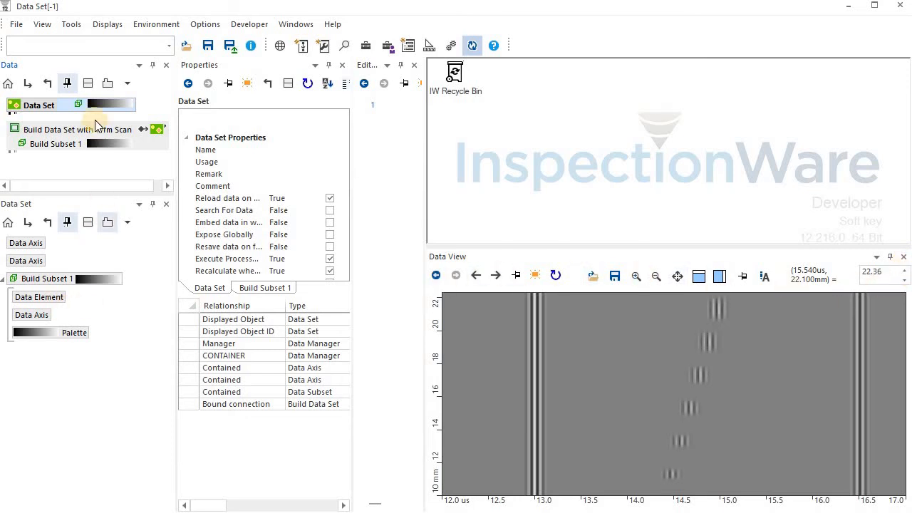
# - Reconfigure the Build Data Set with the predefined Sweep, and select it to display its properties
pyautogui.moveTo(72, 104)
pyautogui.click(108, 134)
pyautogui.rightClick(108, 134)
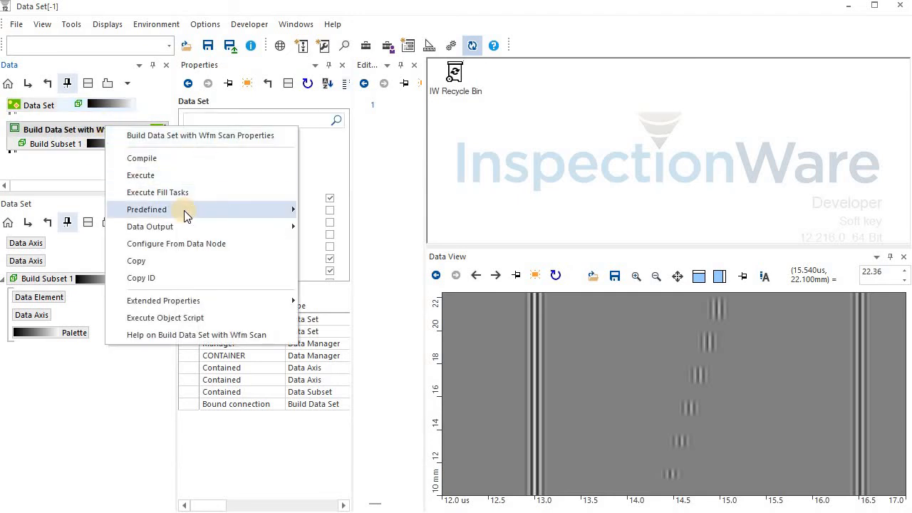
pyautogui.moveTo(211, 209)
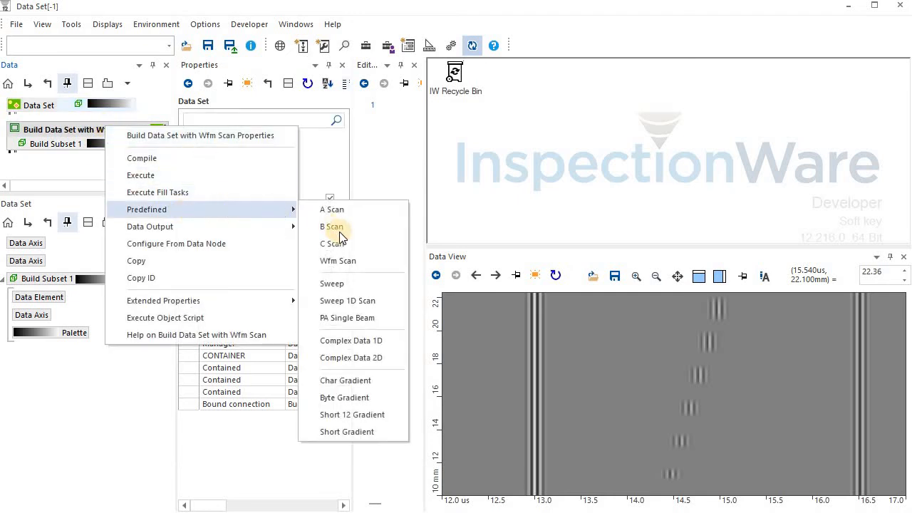
pyautogui.click(371, 286)
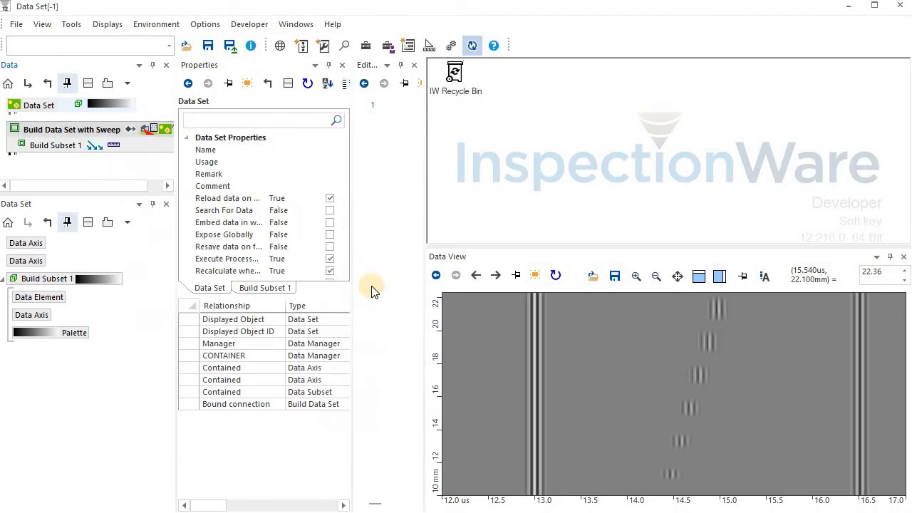
pyautogui.click(72, 132)
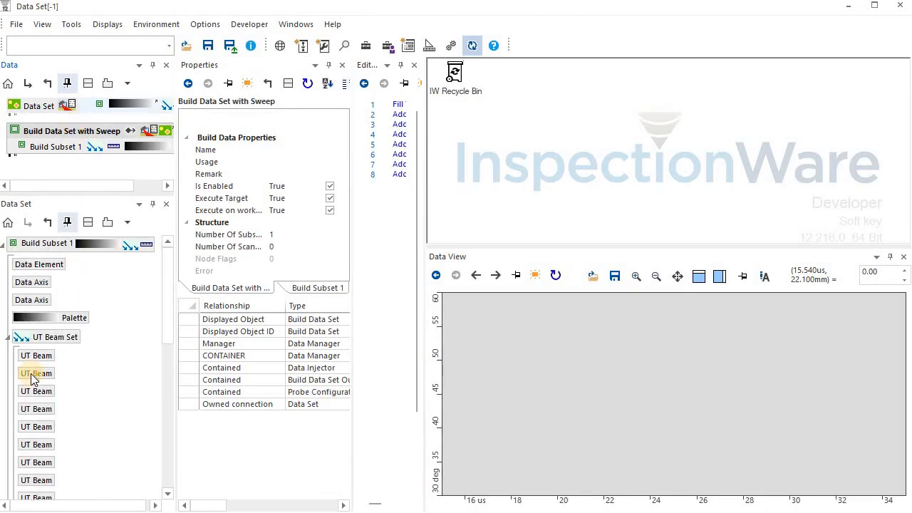
# - Examine the Sweep's data and swept Data Axes with the UT Beam Set collapsed, and show the Data Set in the Data View
pyautogui.click(6, 339)
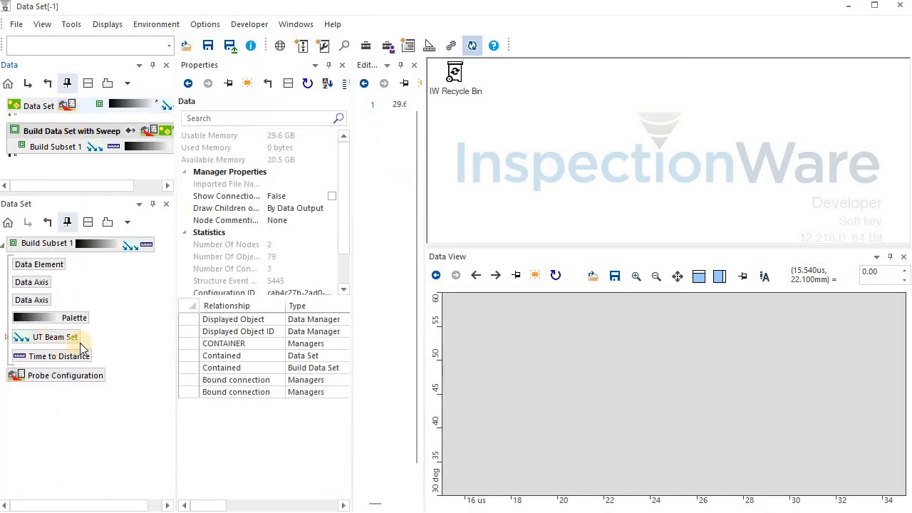
pyautogui.click(35, 283)
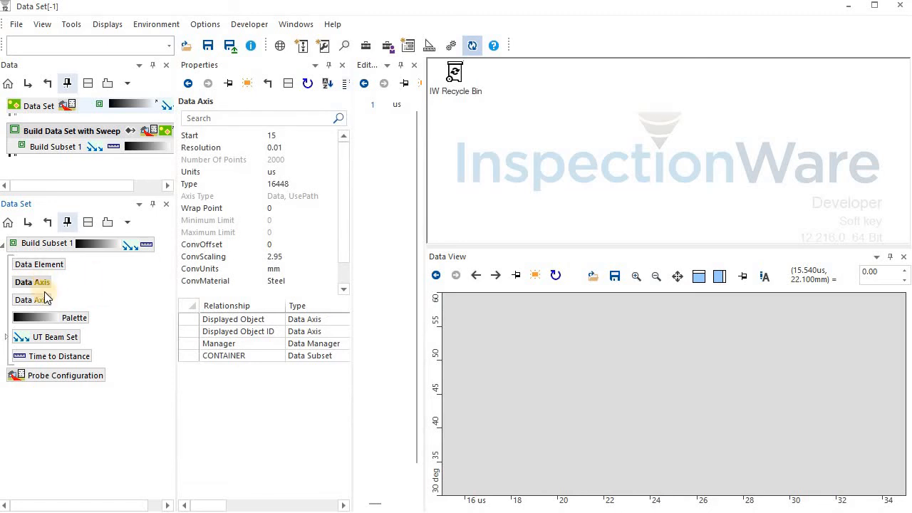
pyautogui.click(44, 107)
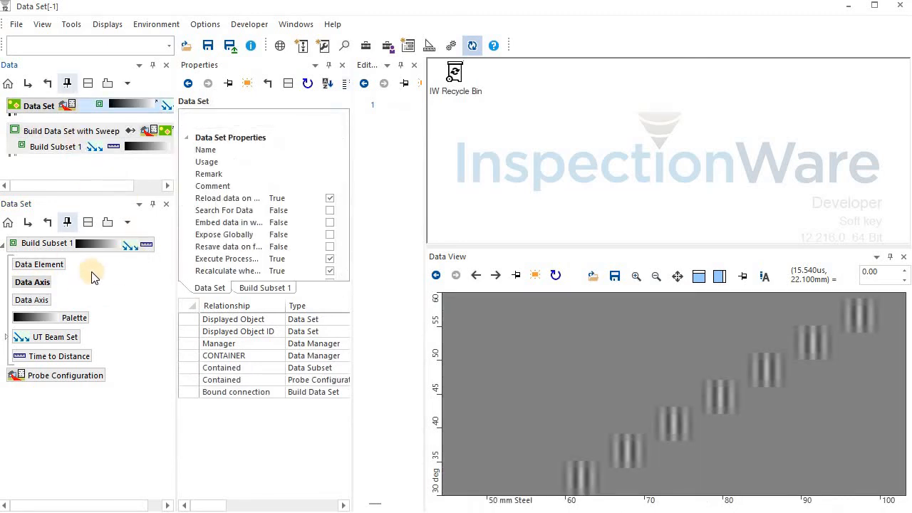
pyautogui.click(34, 301)
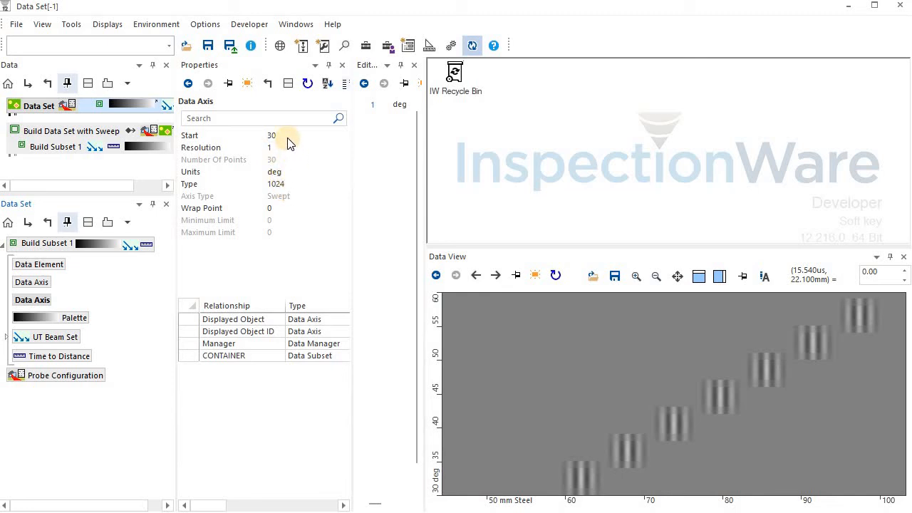
# - Reconfigure the Build Data Set with the predefined Sweep 1D Scan, and select it to display its properties
pyautogui.click(298, 161)
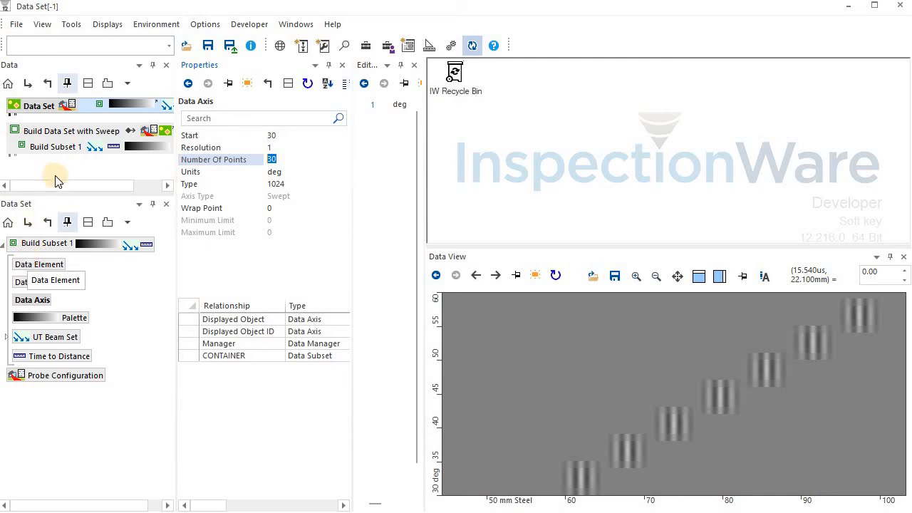
pyautogui.click(59, 134)
pyautogui.rightClick(59, 135)
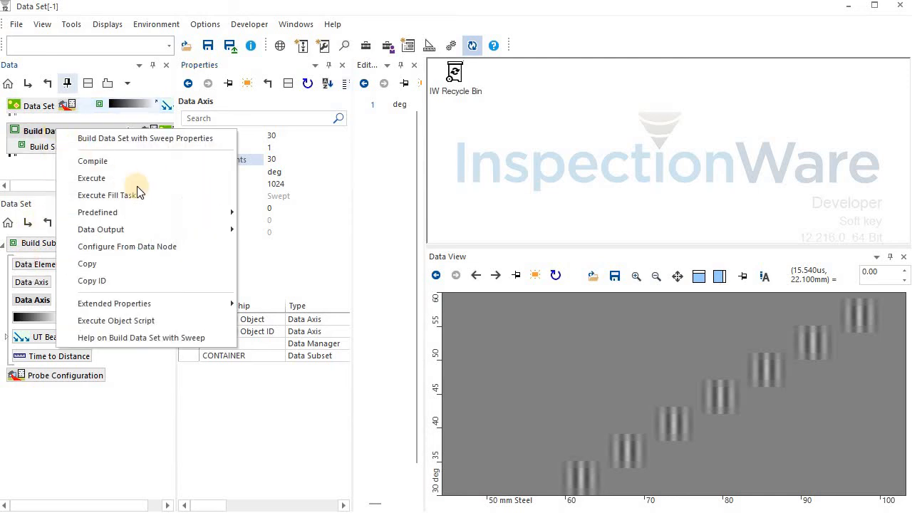
pyautogui.moveTo(176, 213)
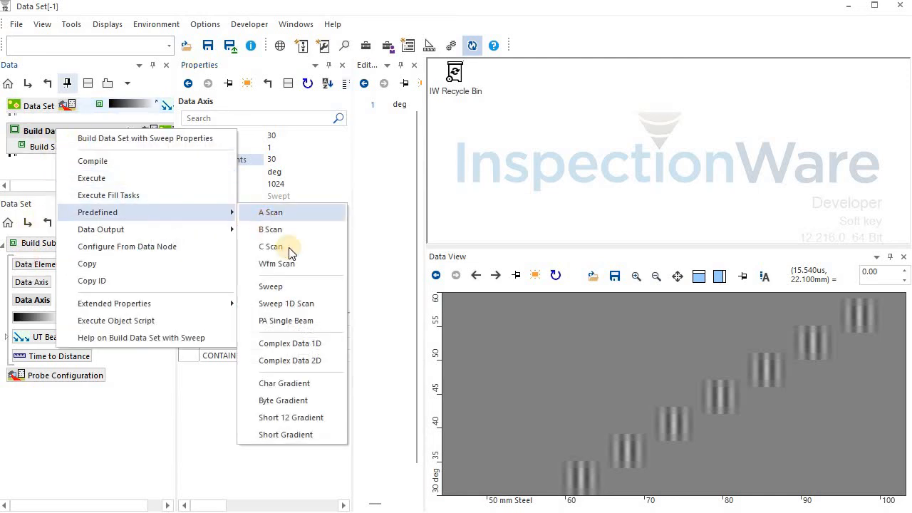
pyautogui.click(316, 304)
pyautogui.click(60, 136)
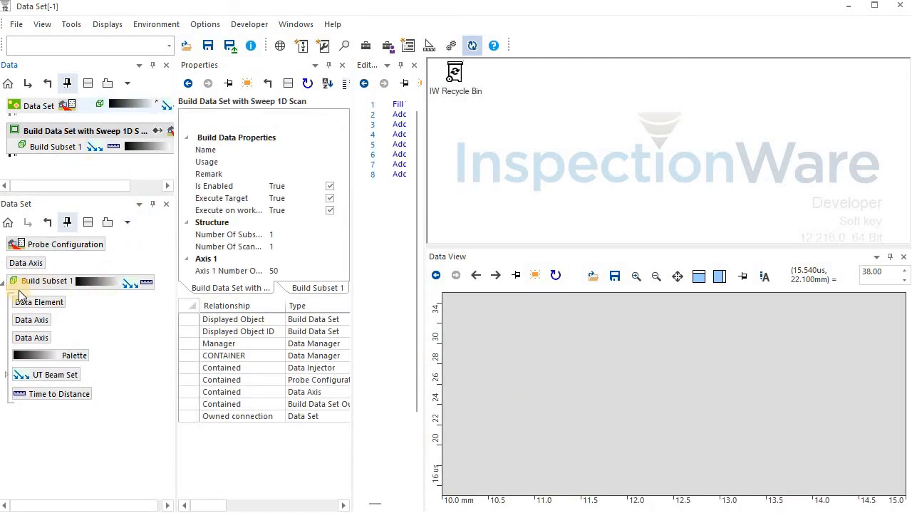
# - Examine the Sweep 1D Scan's scan Data Axis outside the subset, with the UT Beam Set collapsed
pyautogui.click(8, 377)
pyautogui.click(9, 377)
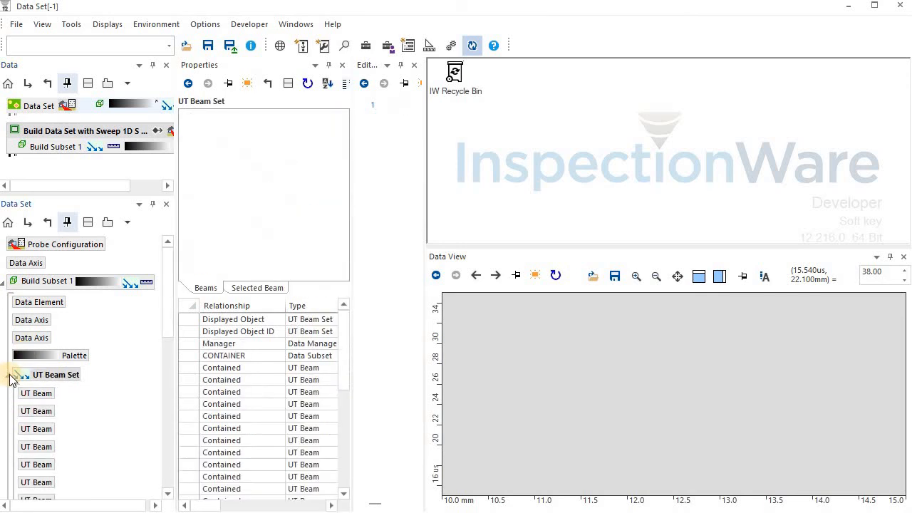
pyautogui.click(33, 262)
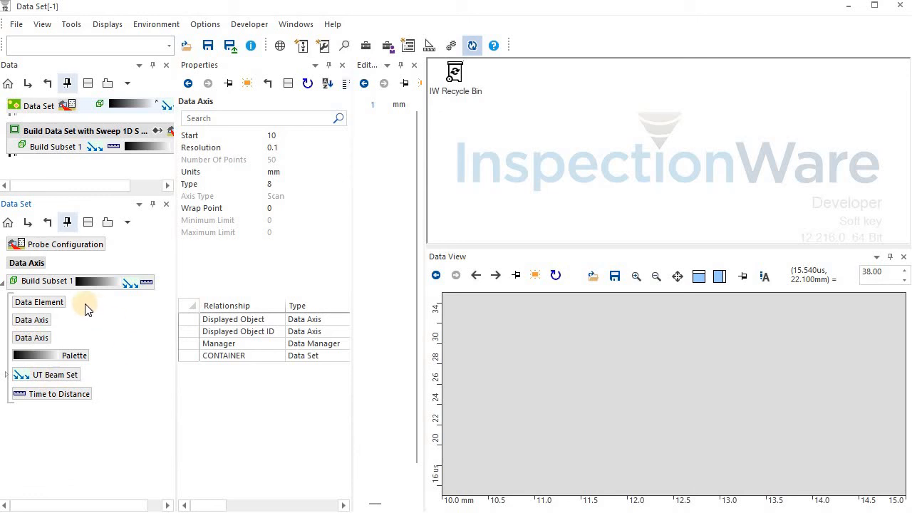
pyautogui.moveTo(57, 283)
# - Show the Sweep 1D Scan Data Set in the Data View and pin that view, examining the subset's swept and data Data Axes
pyautogui.click(45, 106)
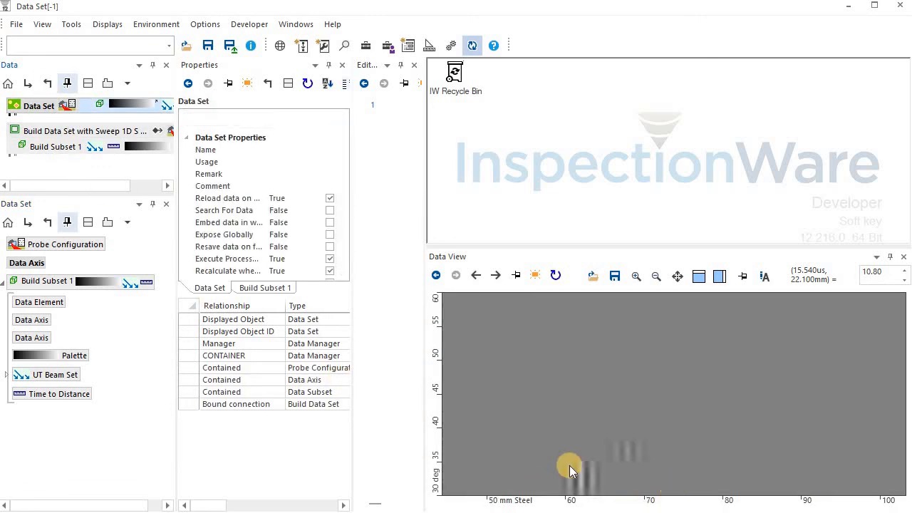
pyautogui.click(521, 275)
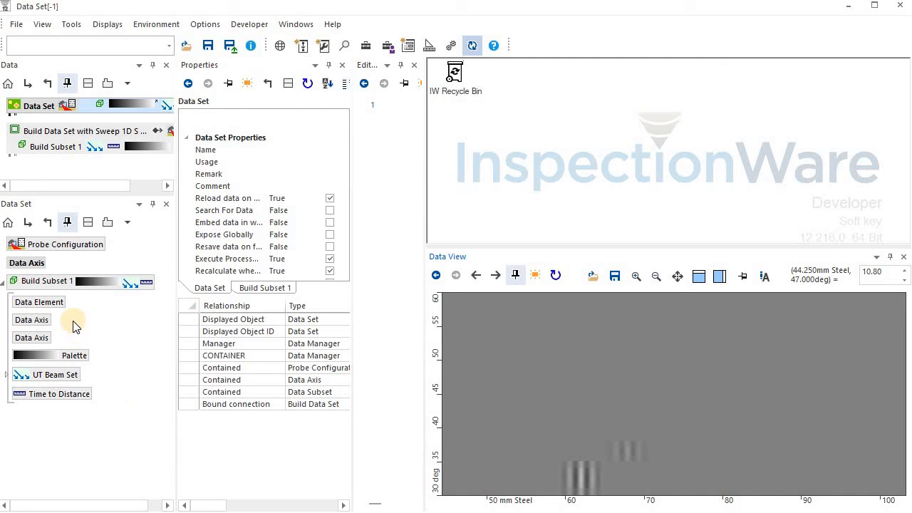
pyautogui.click(39, 321)
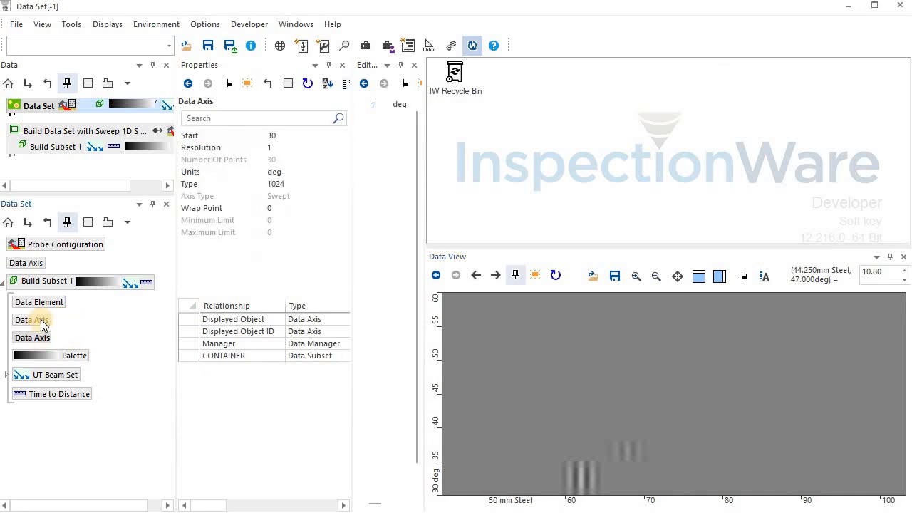
pyautogui.click(41, 321)
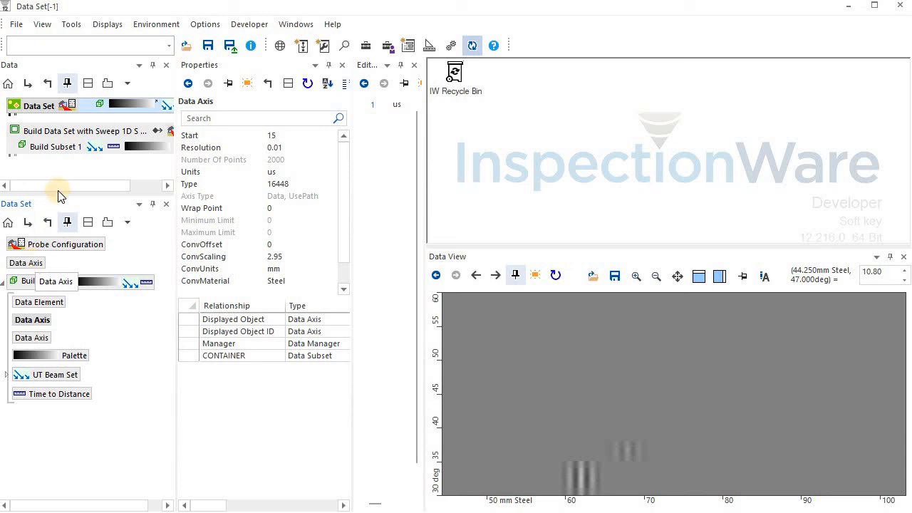
pyautogui.rightClick(84, 132)
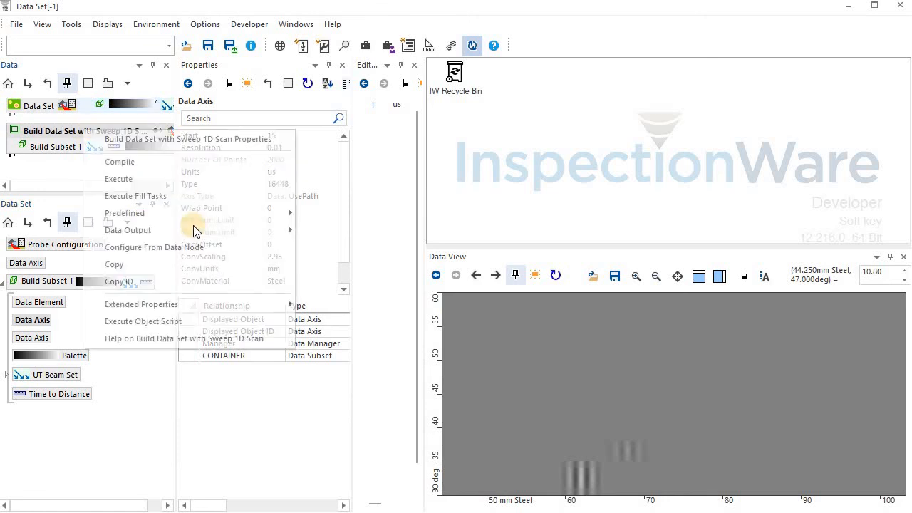
pyautogui.moveTo(220, 215)
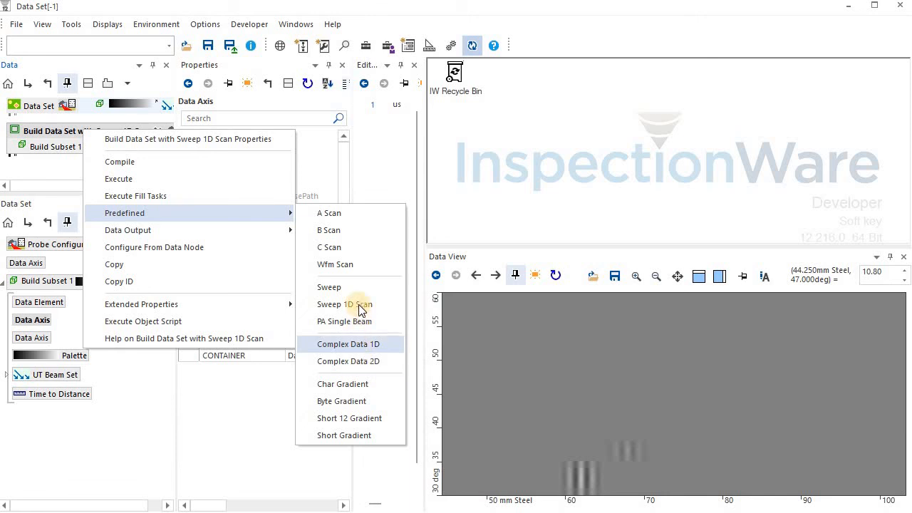
pyautogui.click(98, 180)
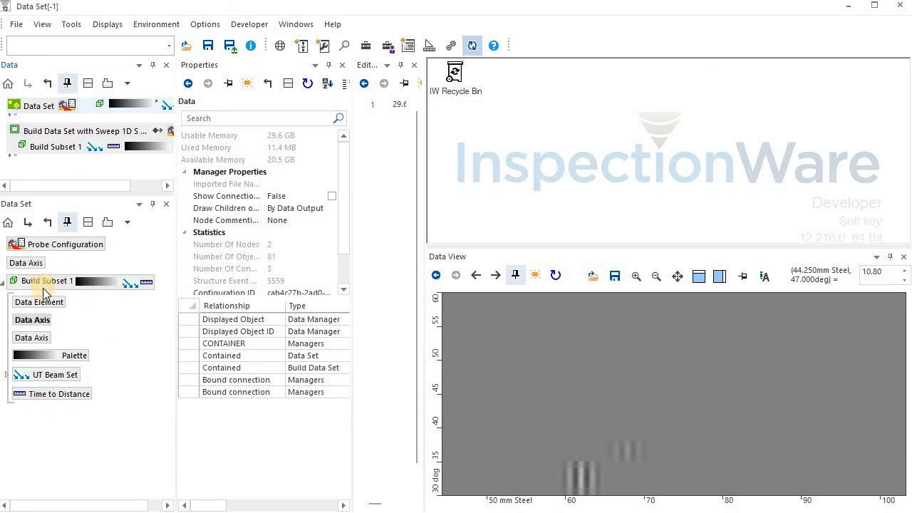
# - Review Build Subset 1's Data Element and its data and swept Data Axes, plus the Data Set's own scan Data Axis
pyautogui.moveTo(53, 283)
pyautogui.click(51, 302)
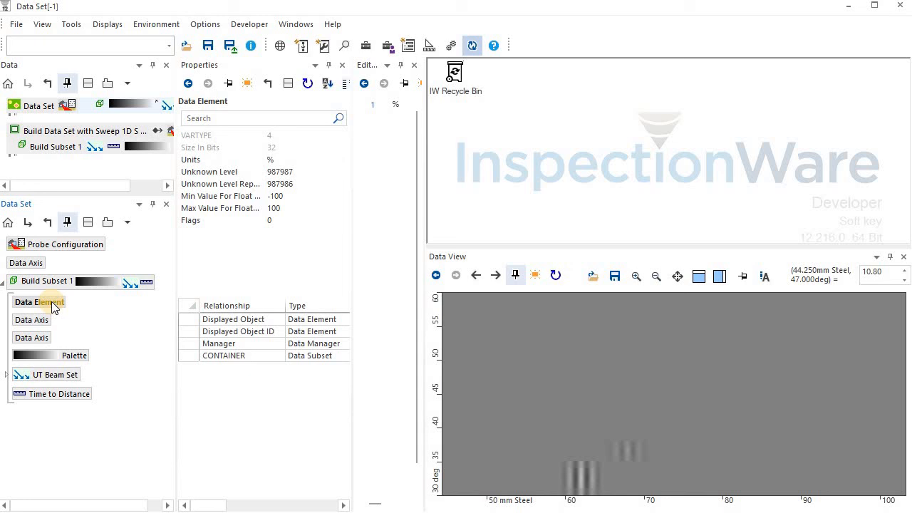
pyautogui.click(38, 324)
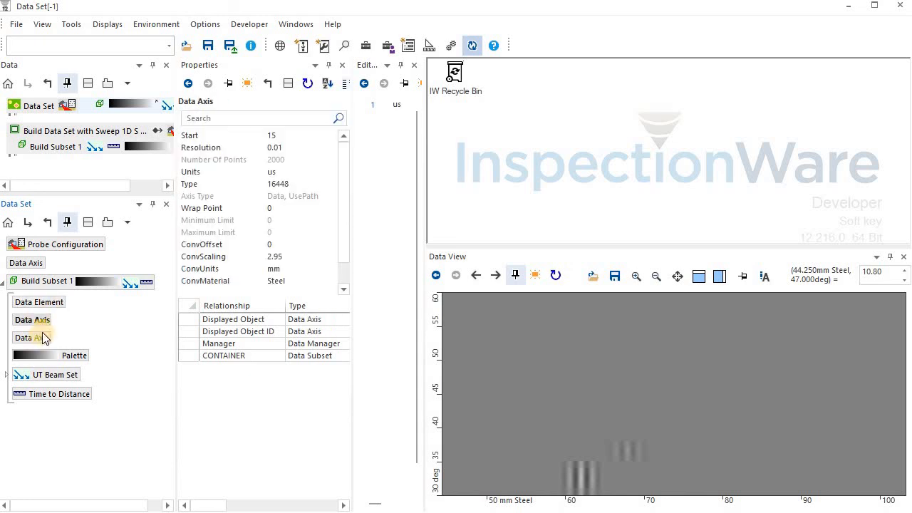
pyautogui.click(40, 336)
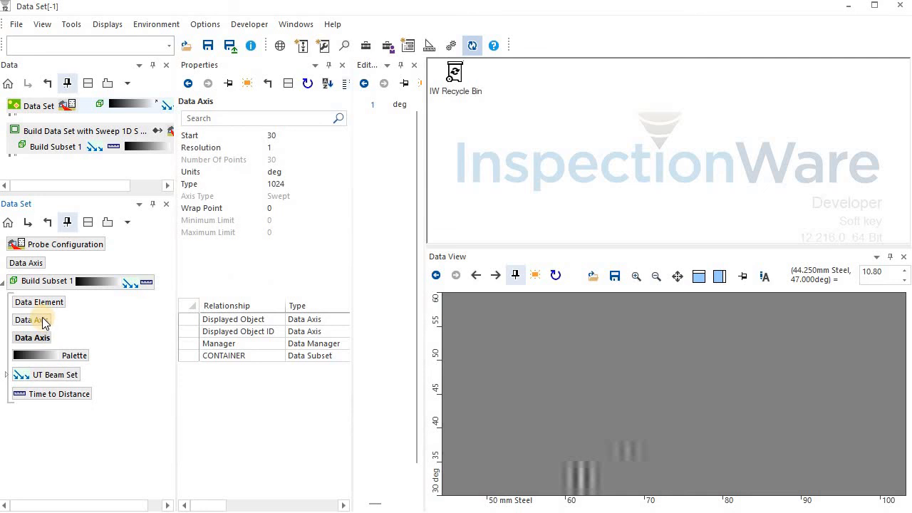
pyautogui.click(41, 321)
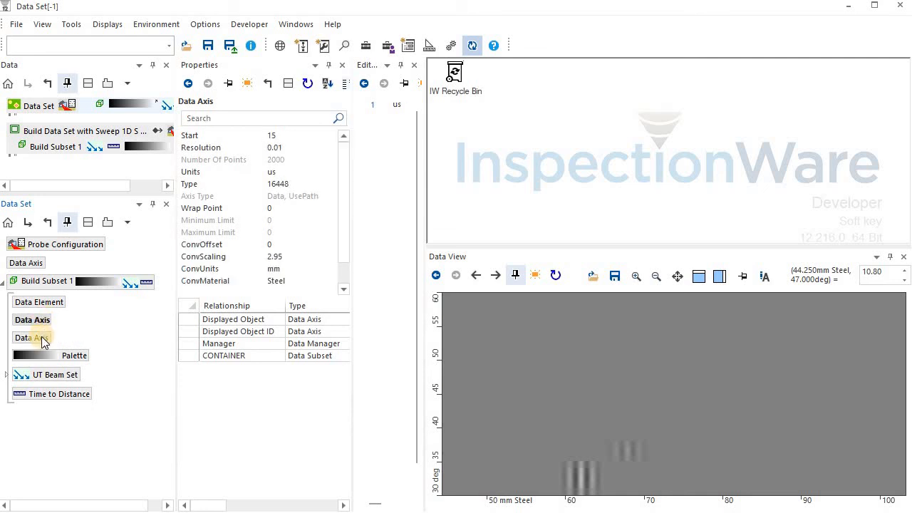
pyautogui.click(41, 338)
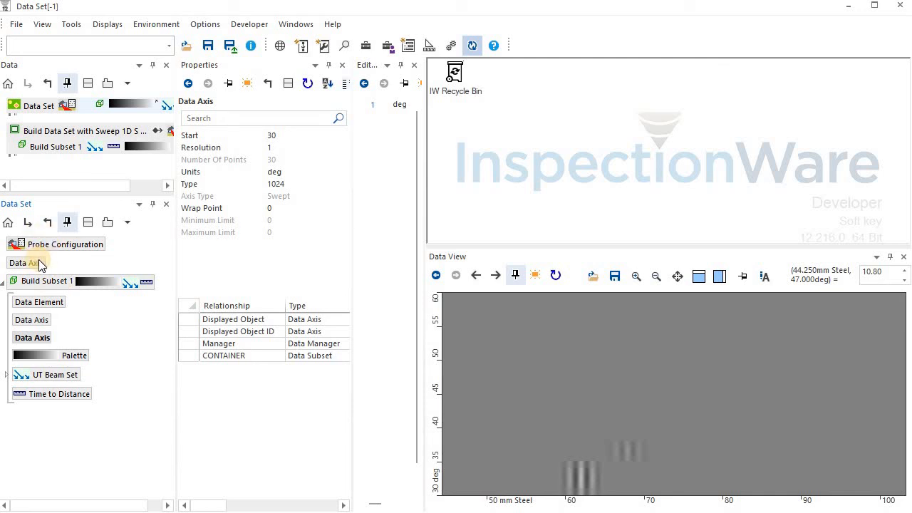
pyautogui.click(38, 263)
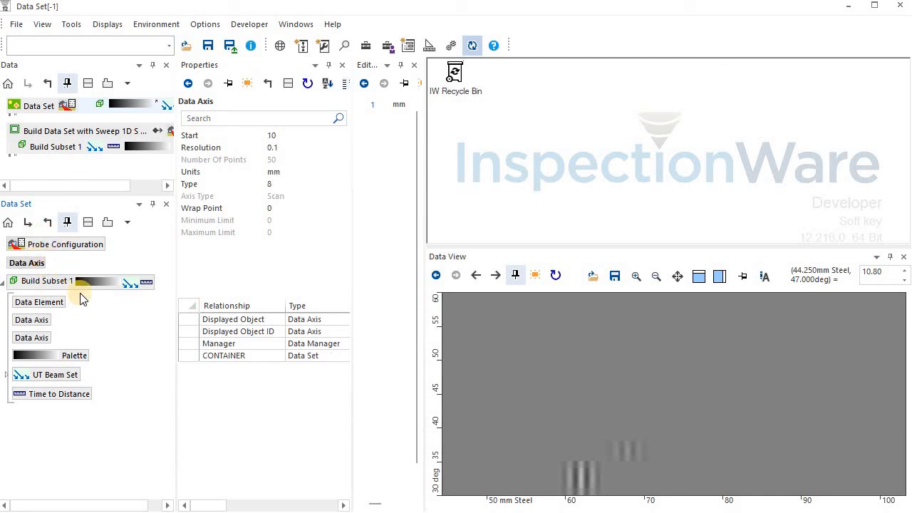